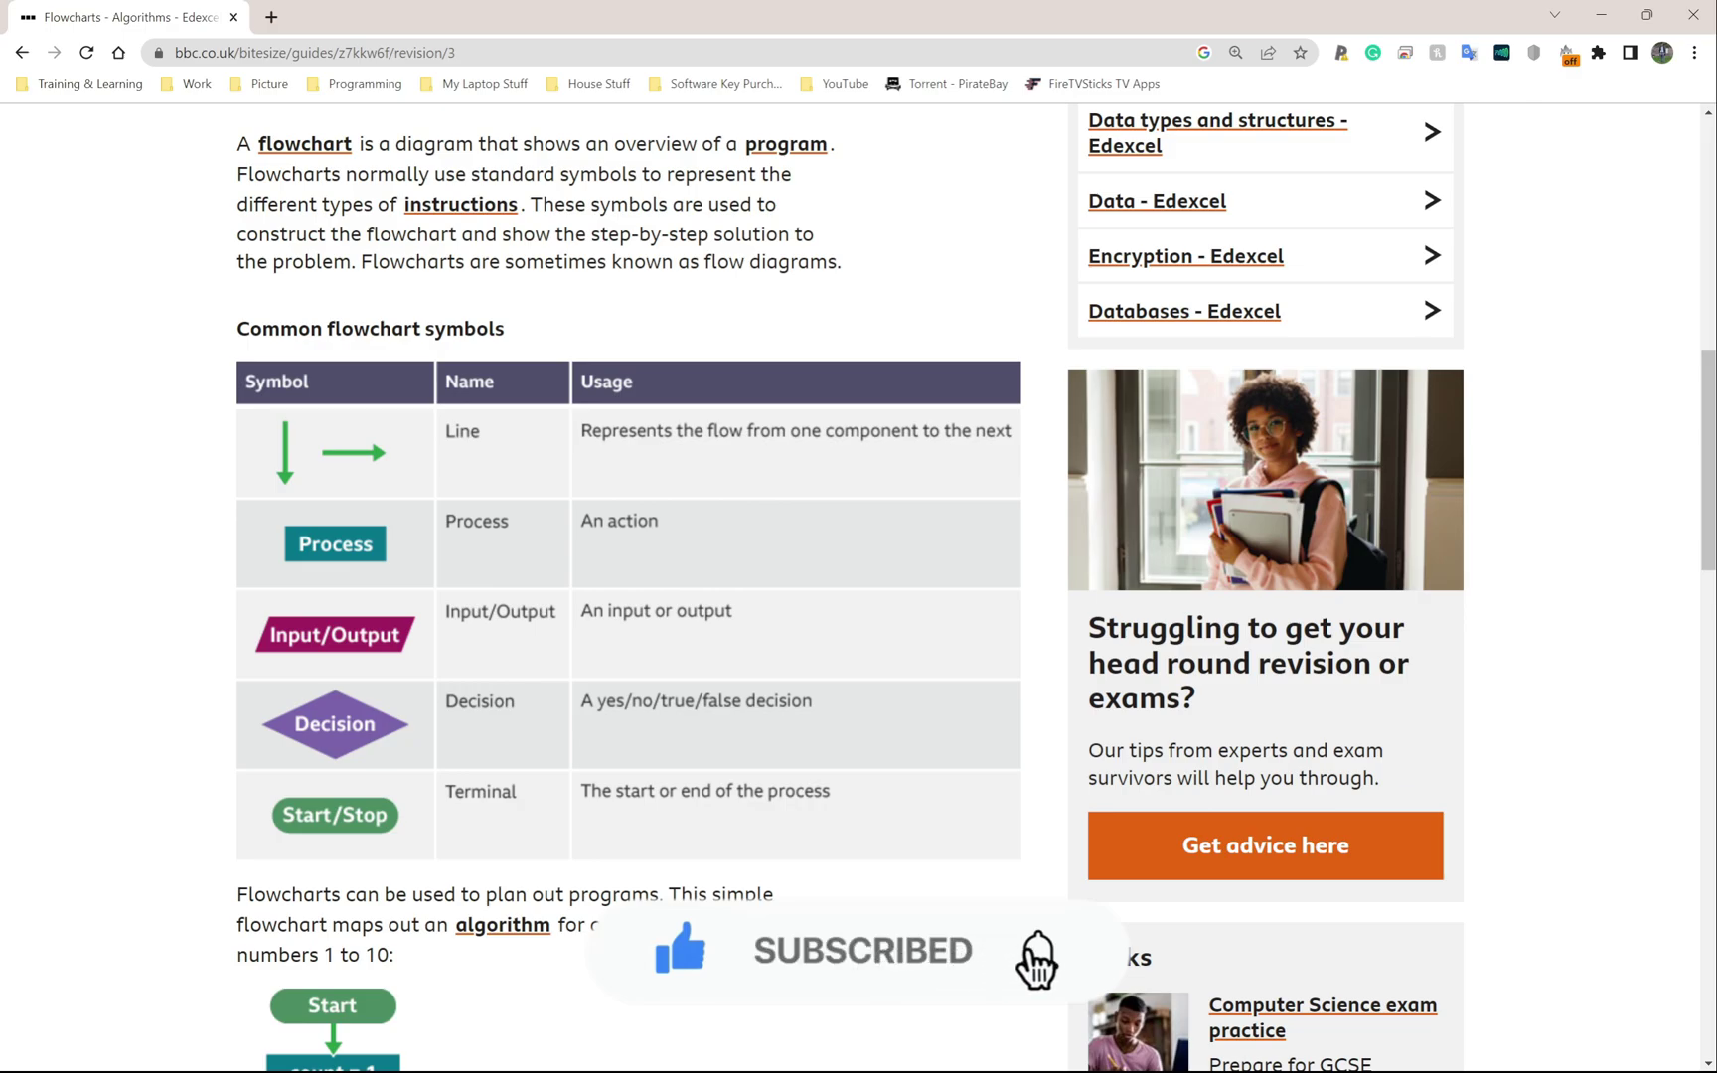
Step: Scroll through the Bitesize example count-loop flowchart, then switch to the IT - Unit 4 folder window
key("ctrl+l")
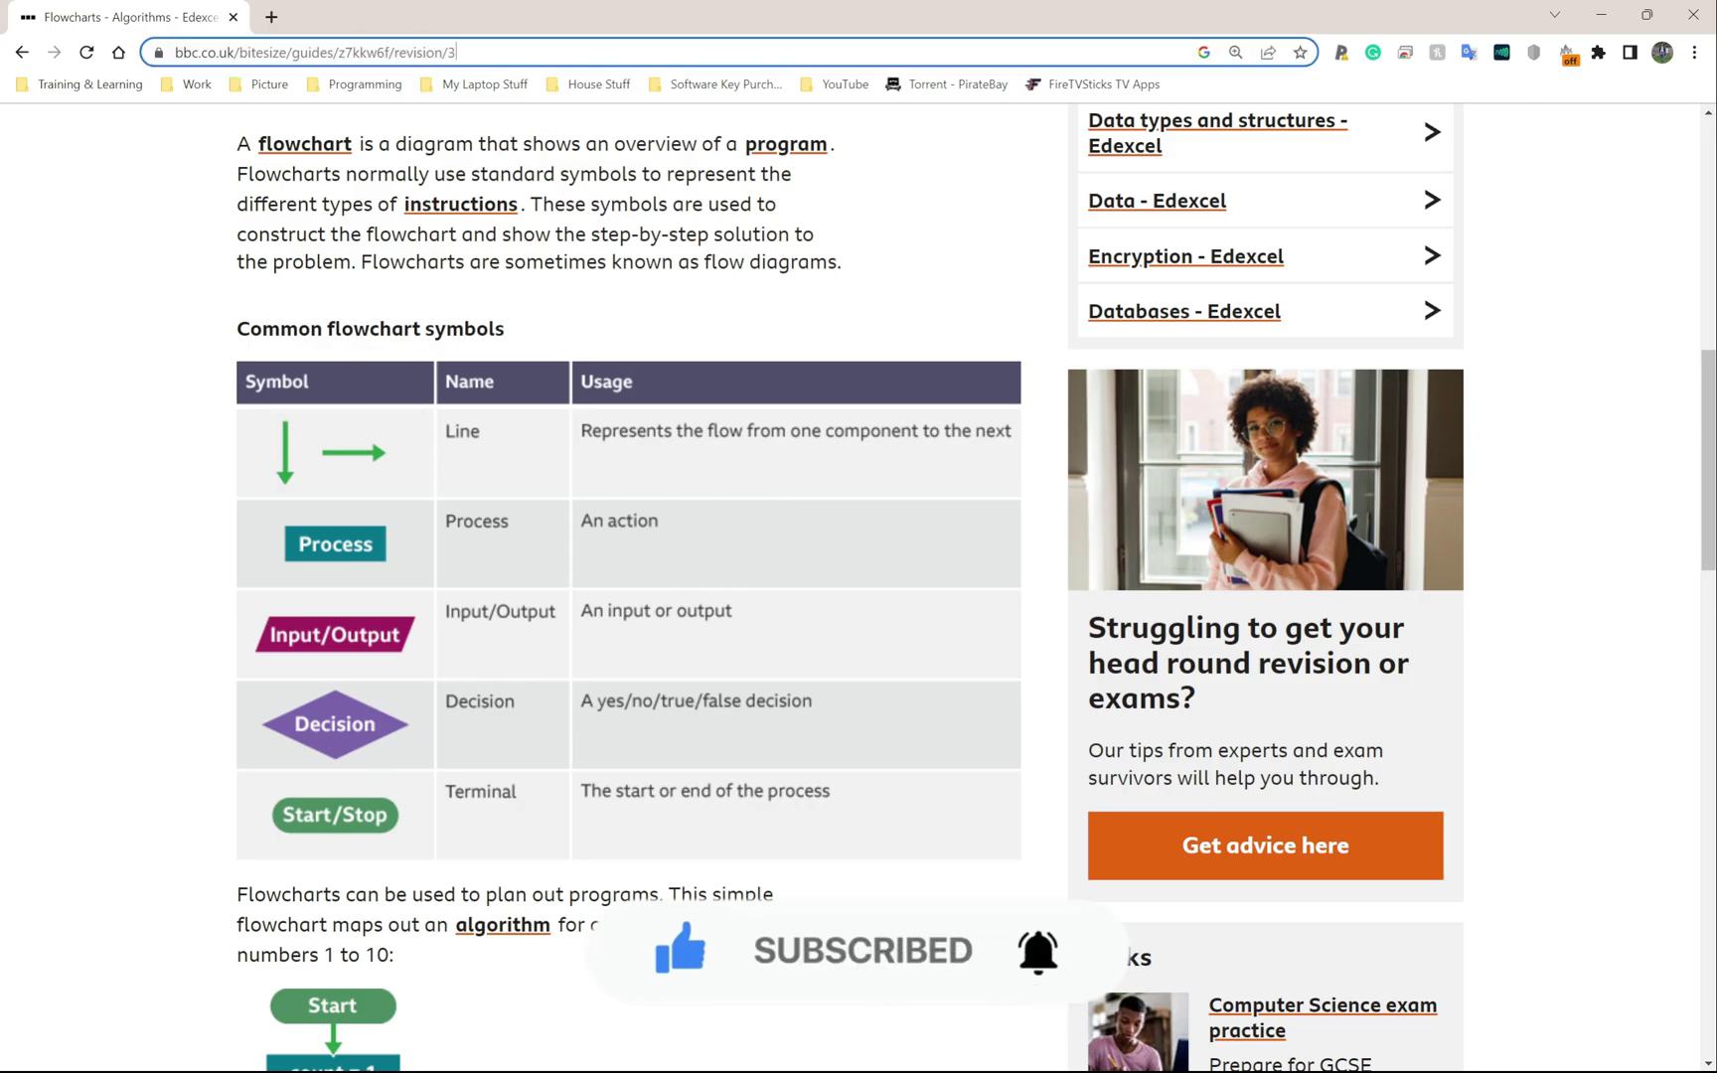
key("End")
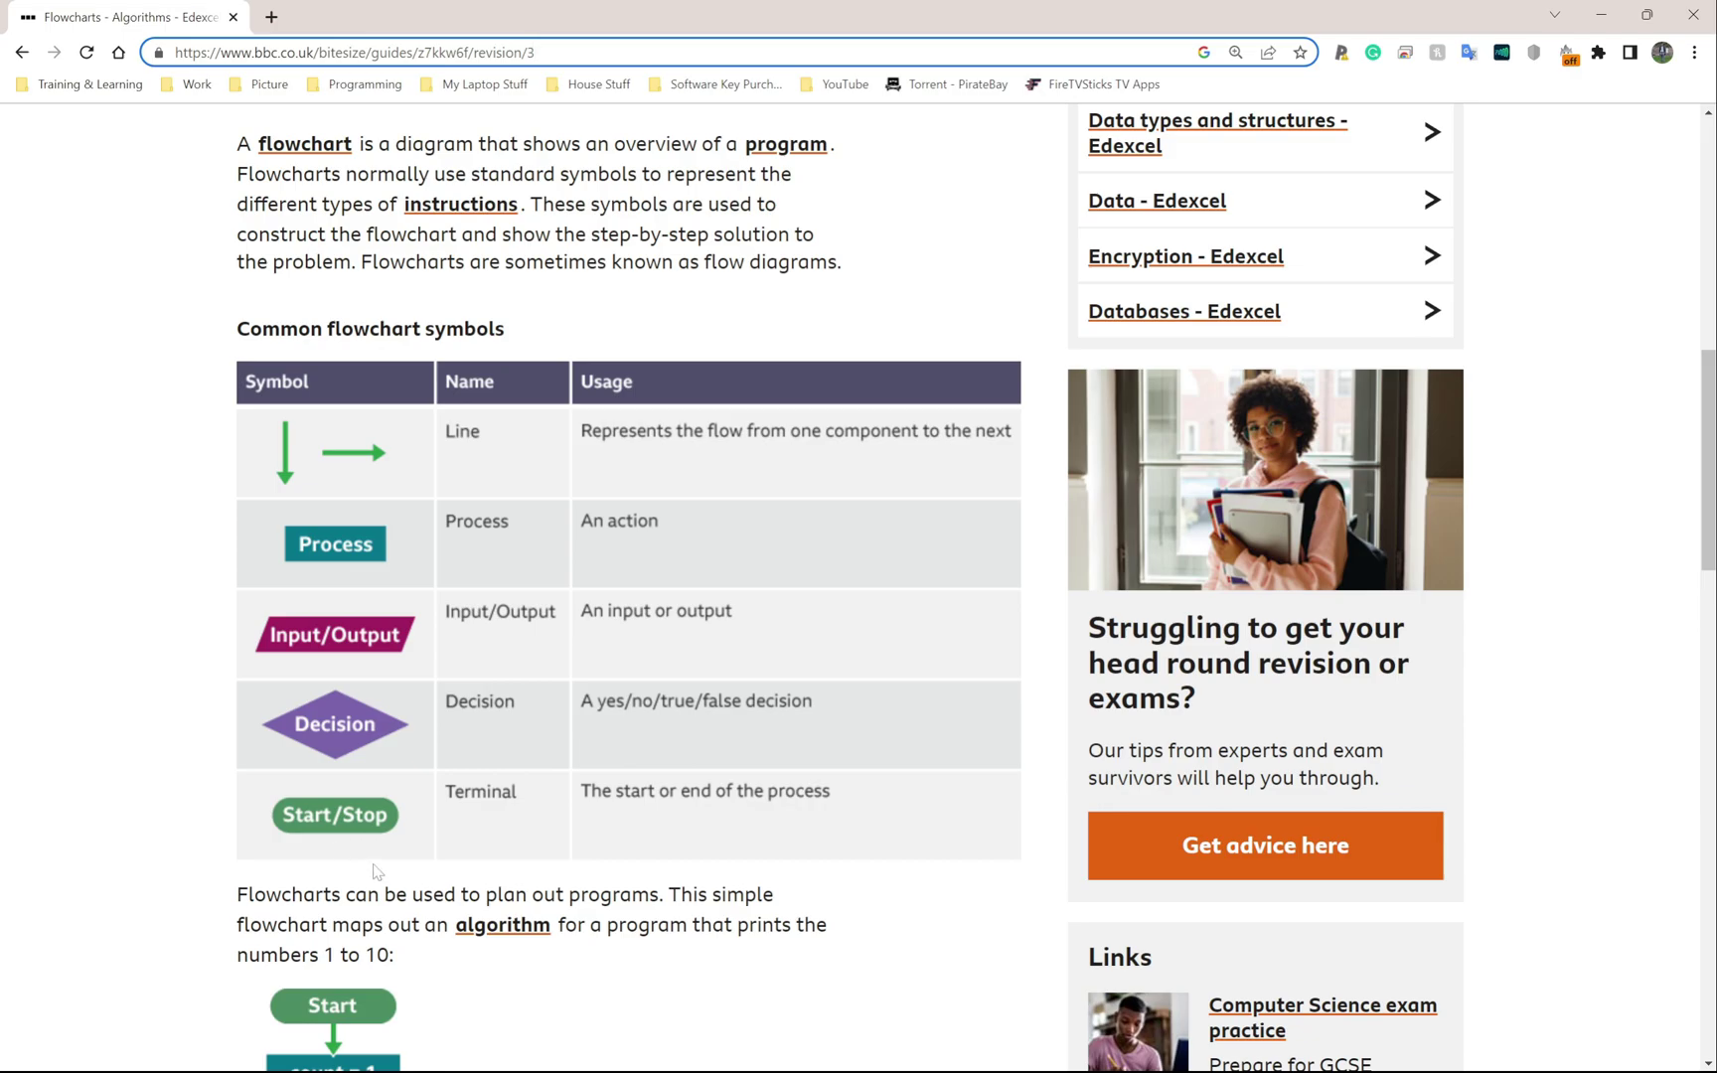
scroll(329, 862, "down", 4)
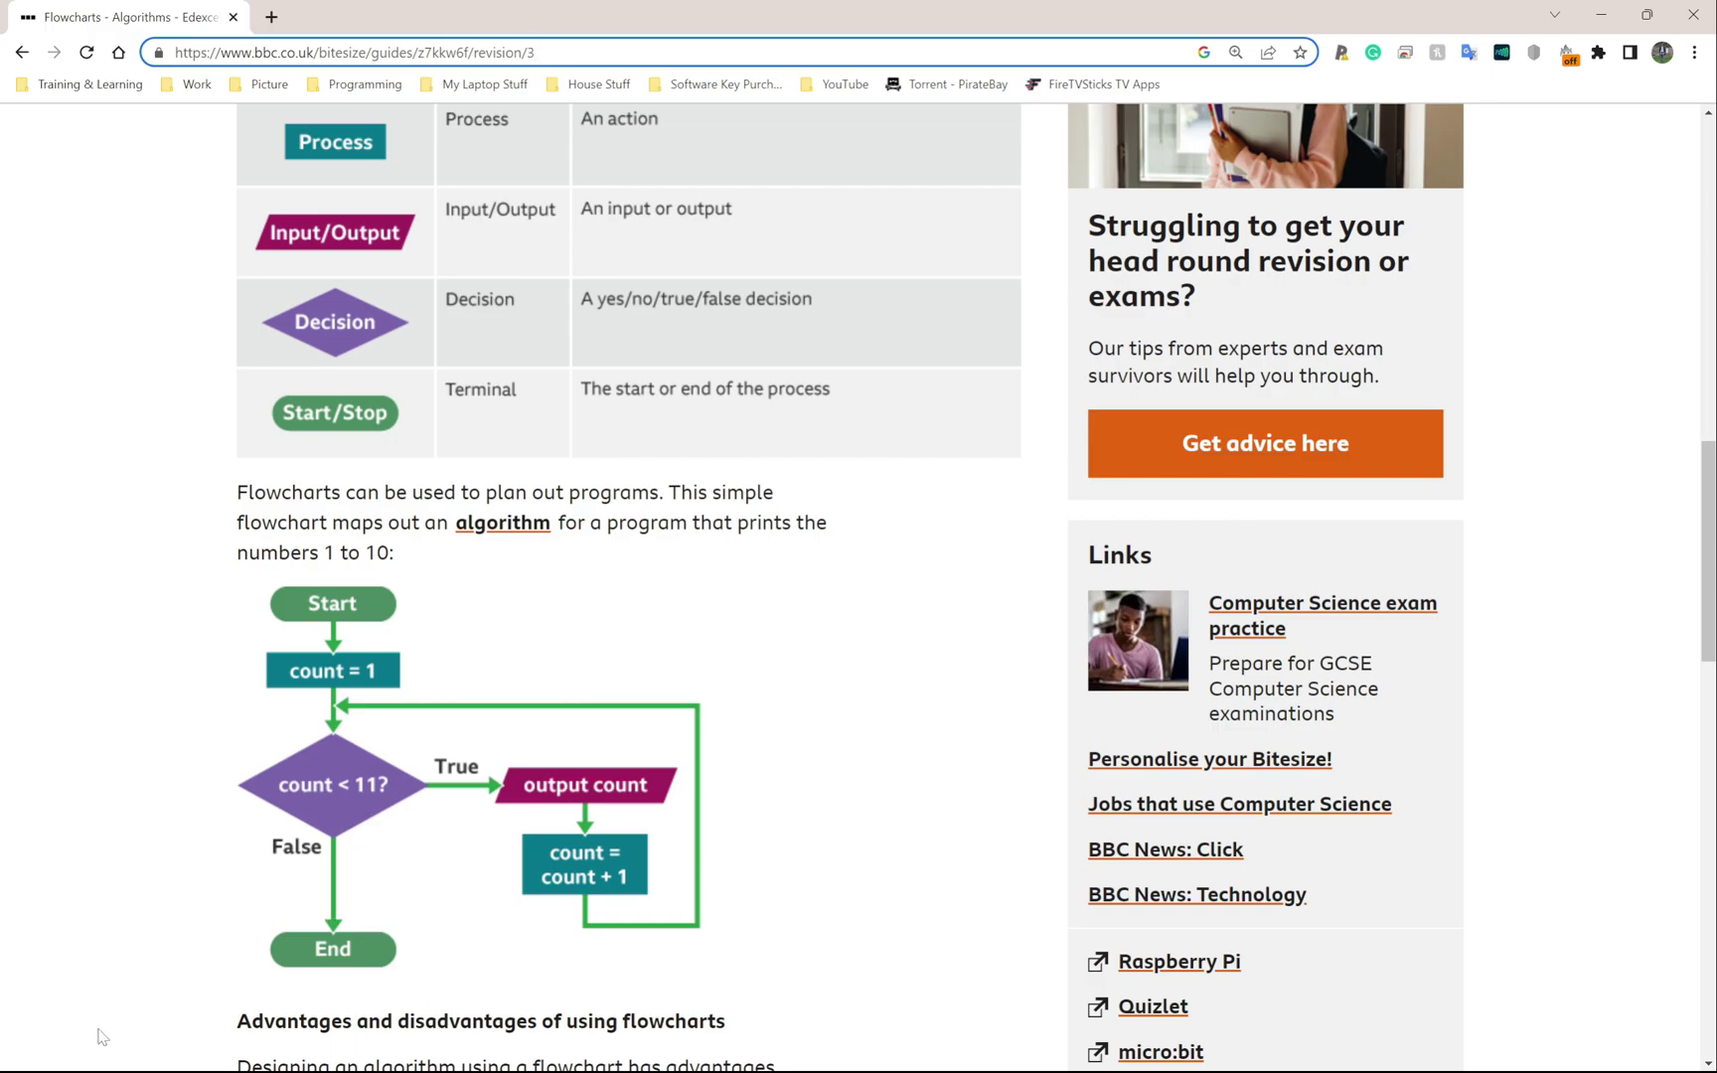
scroll(166, 623, "up", 2)
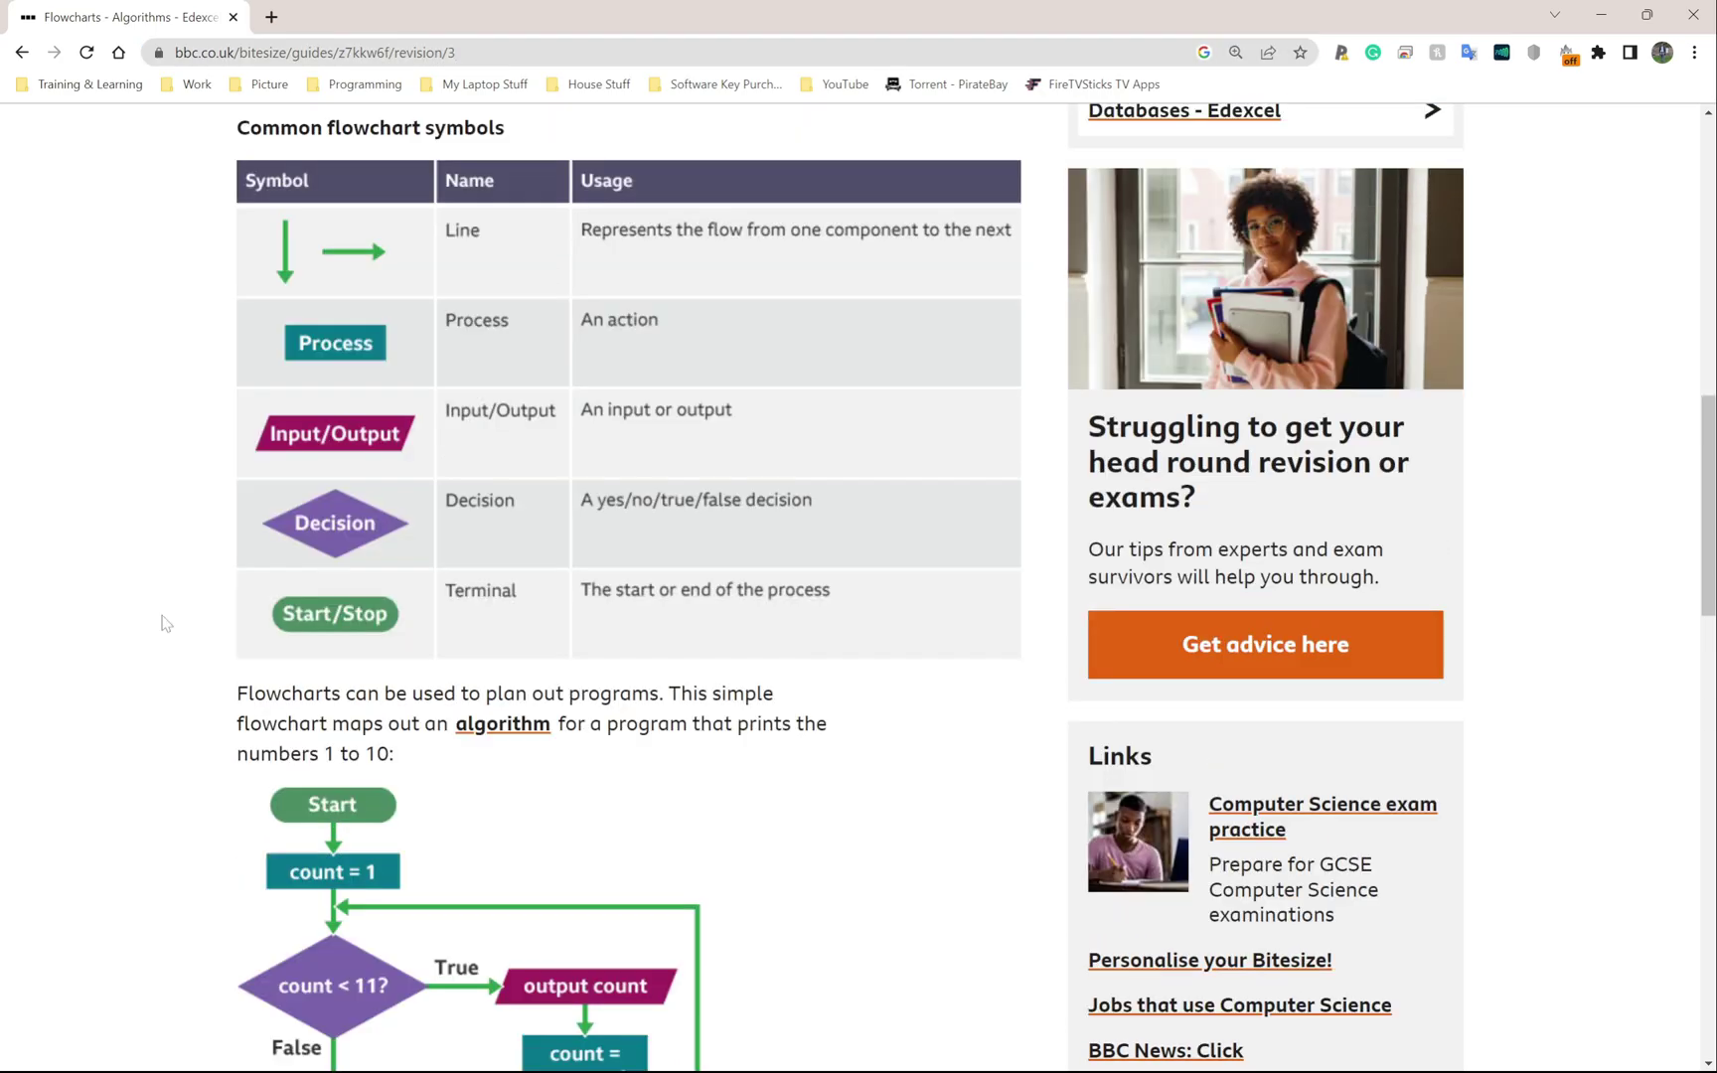
key("alt+Tab")
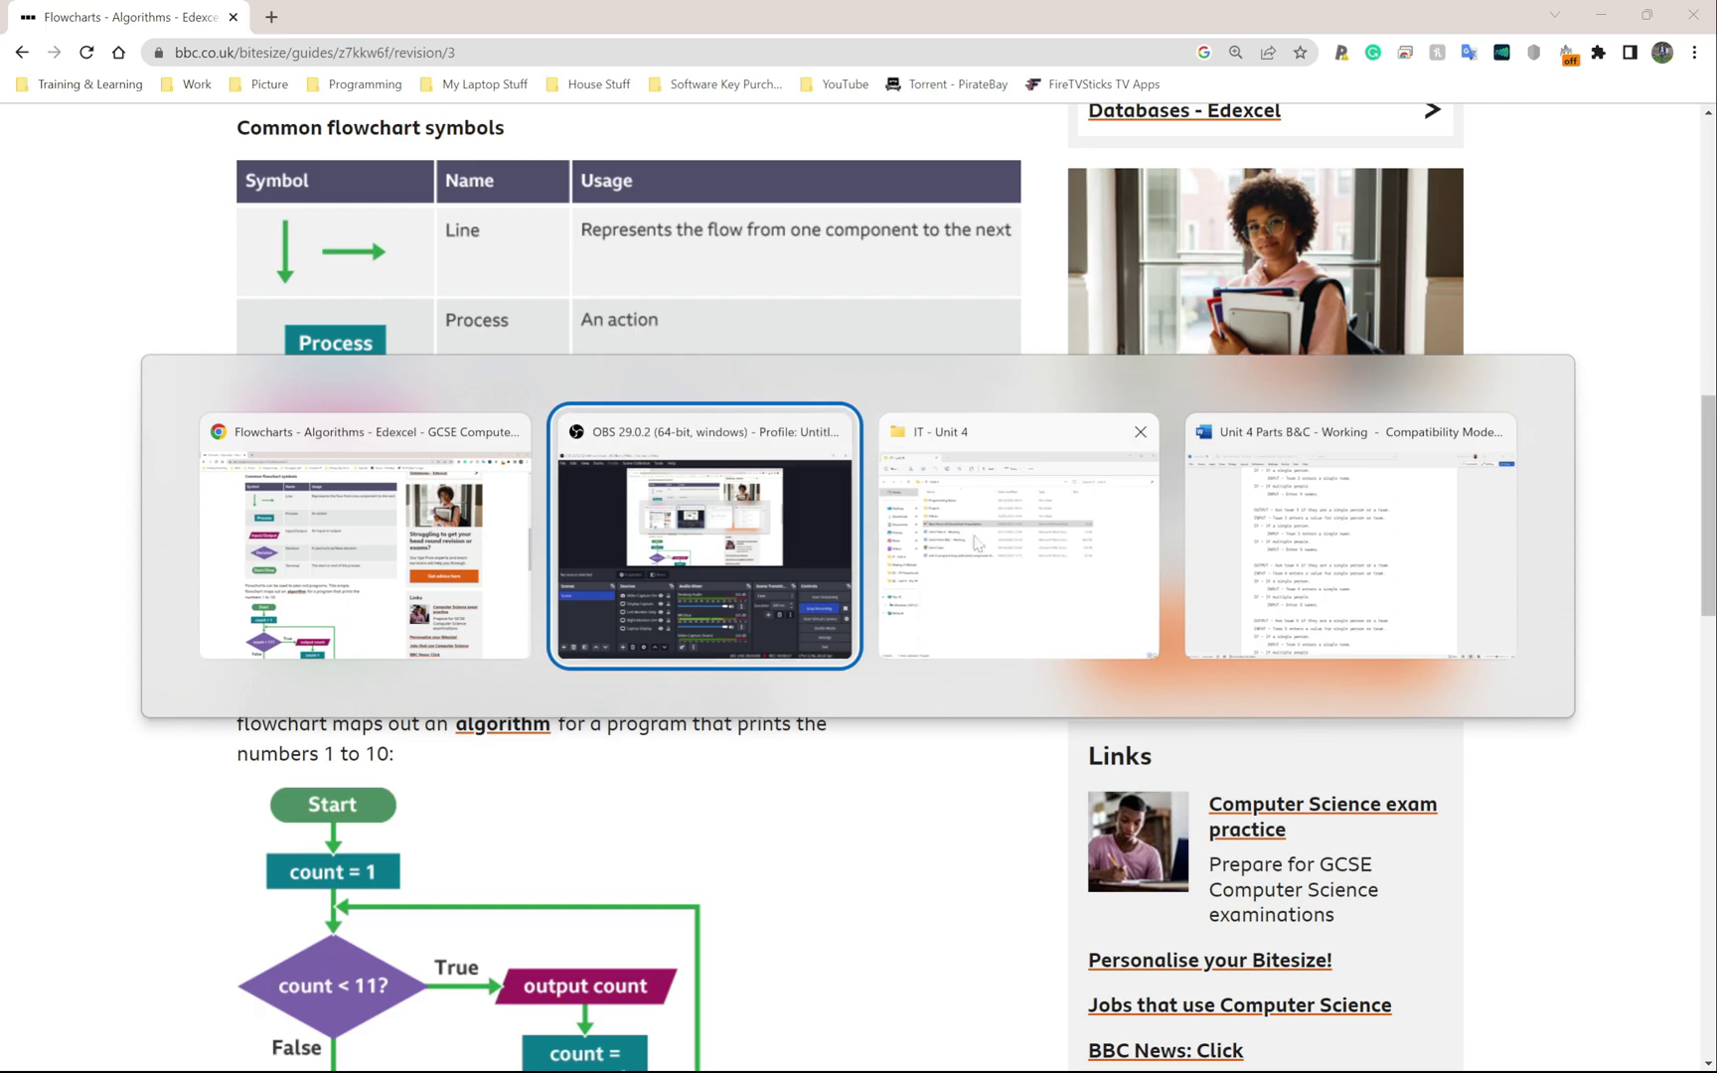
Step: Delete the old presentation in IT - Unit 4 and create a new blank PowerPoint presentation there
left_click(941, 600)
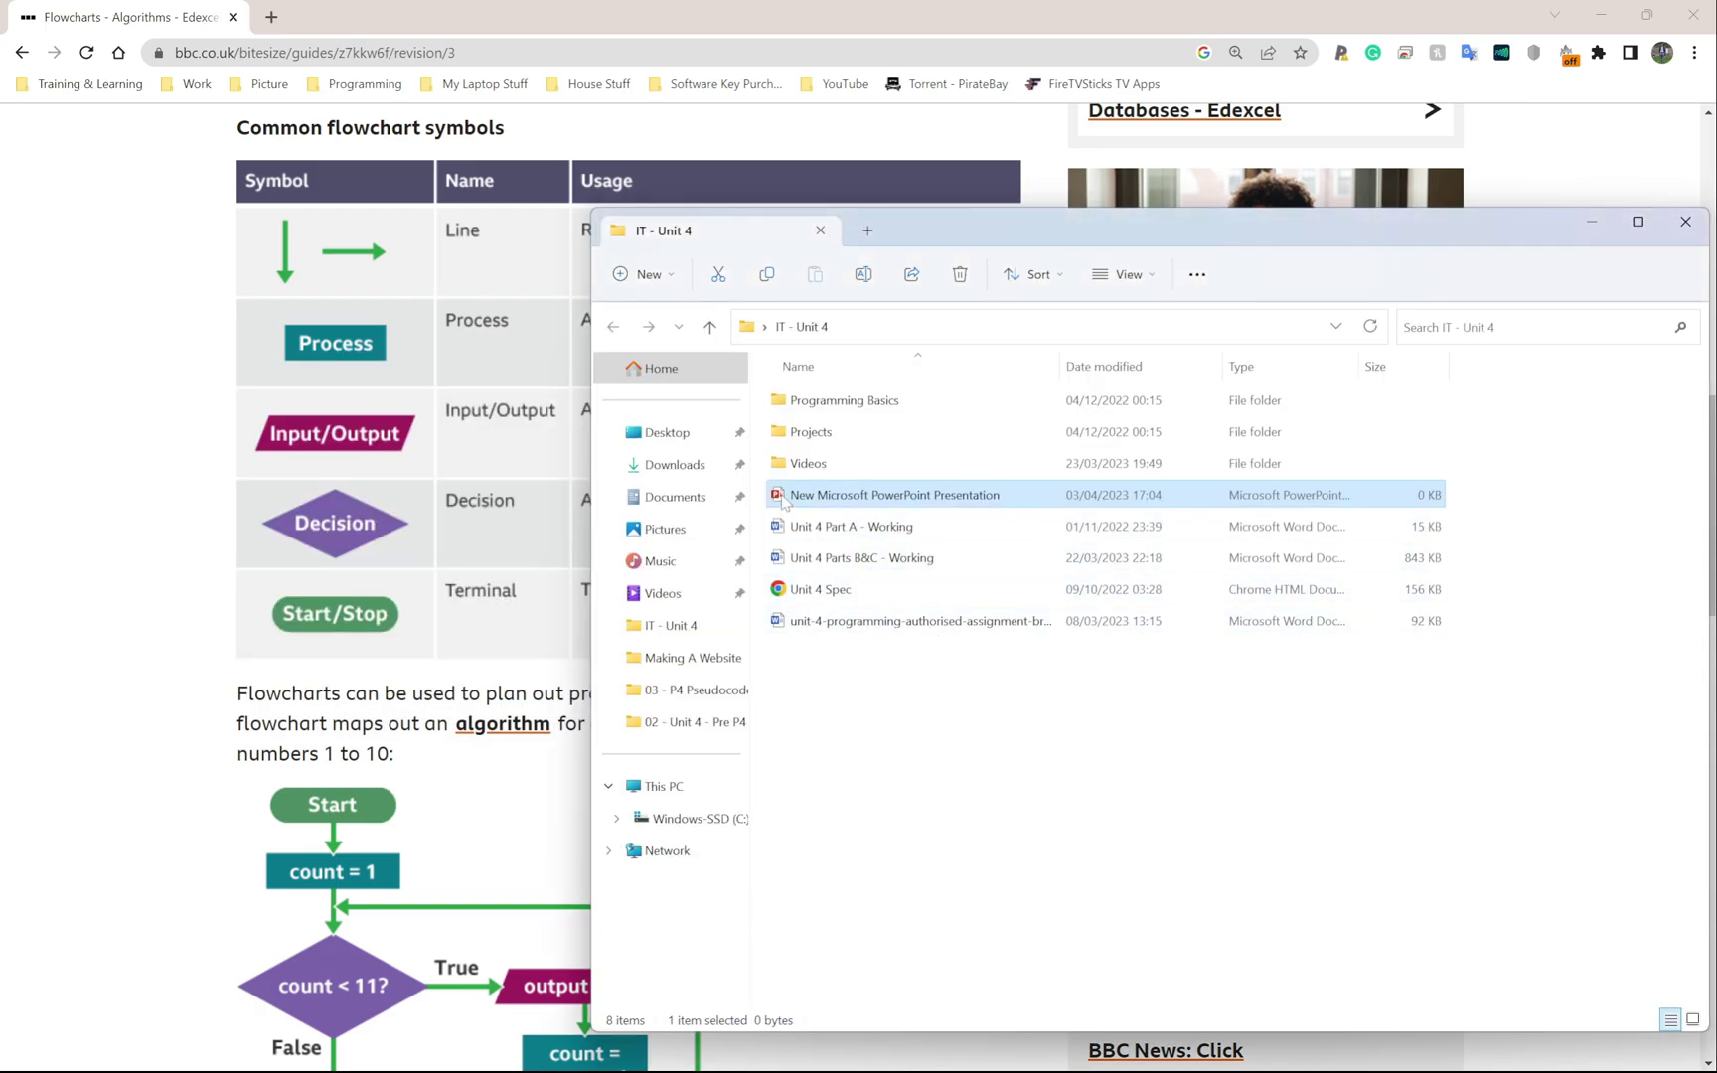
key("Delete")
right_click(805, 650)
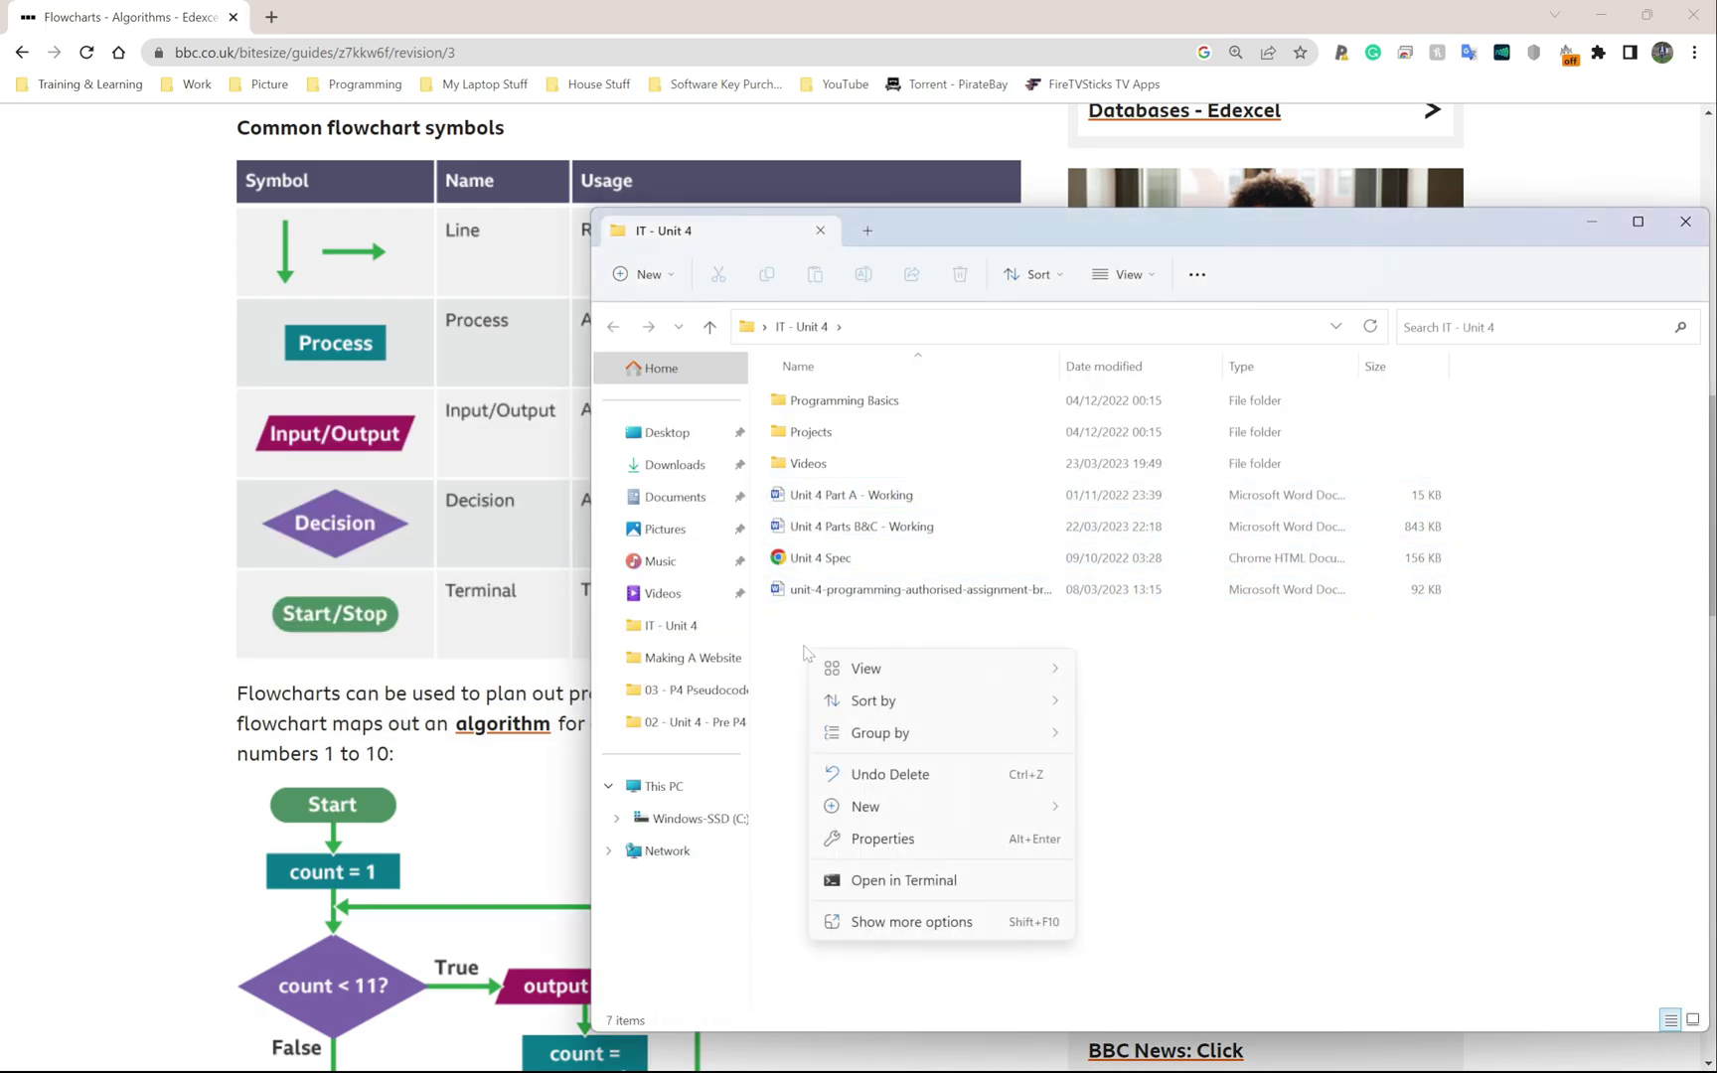
mouse_move(910, 813)
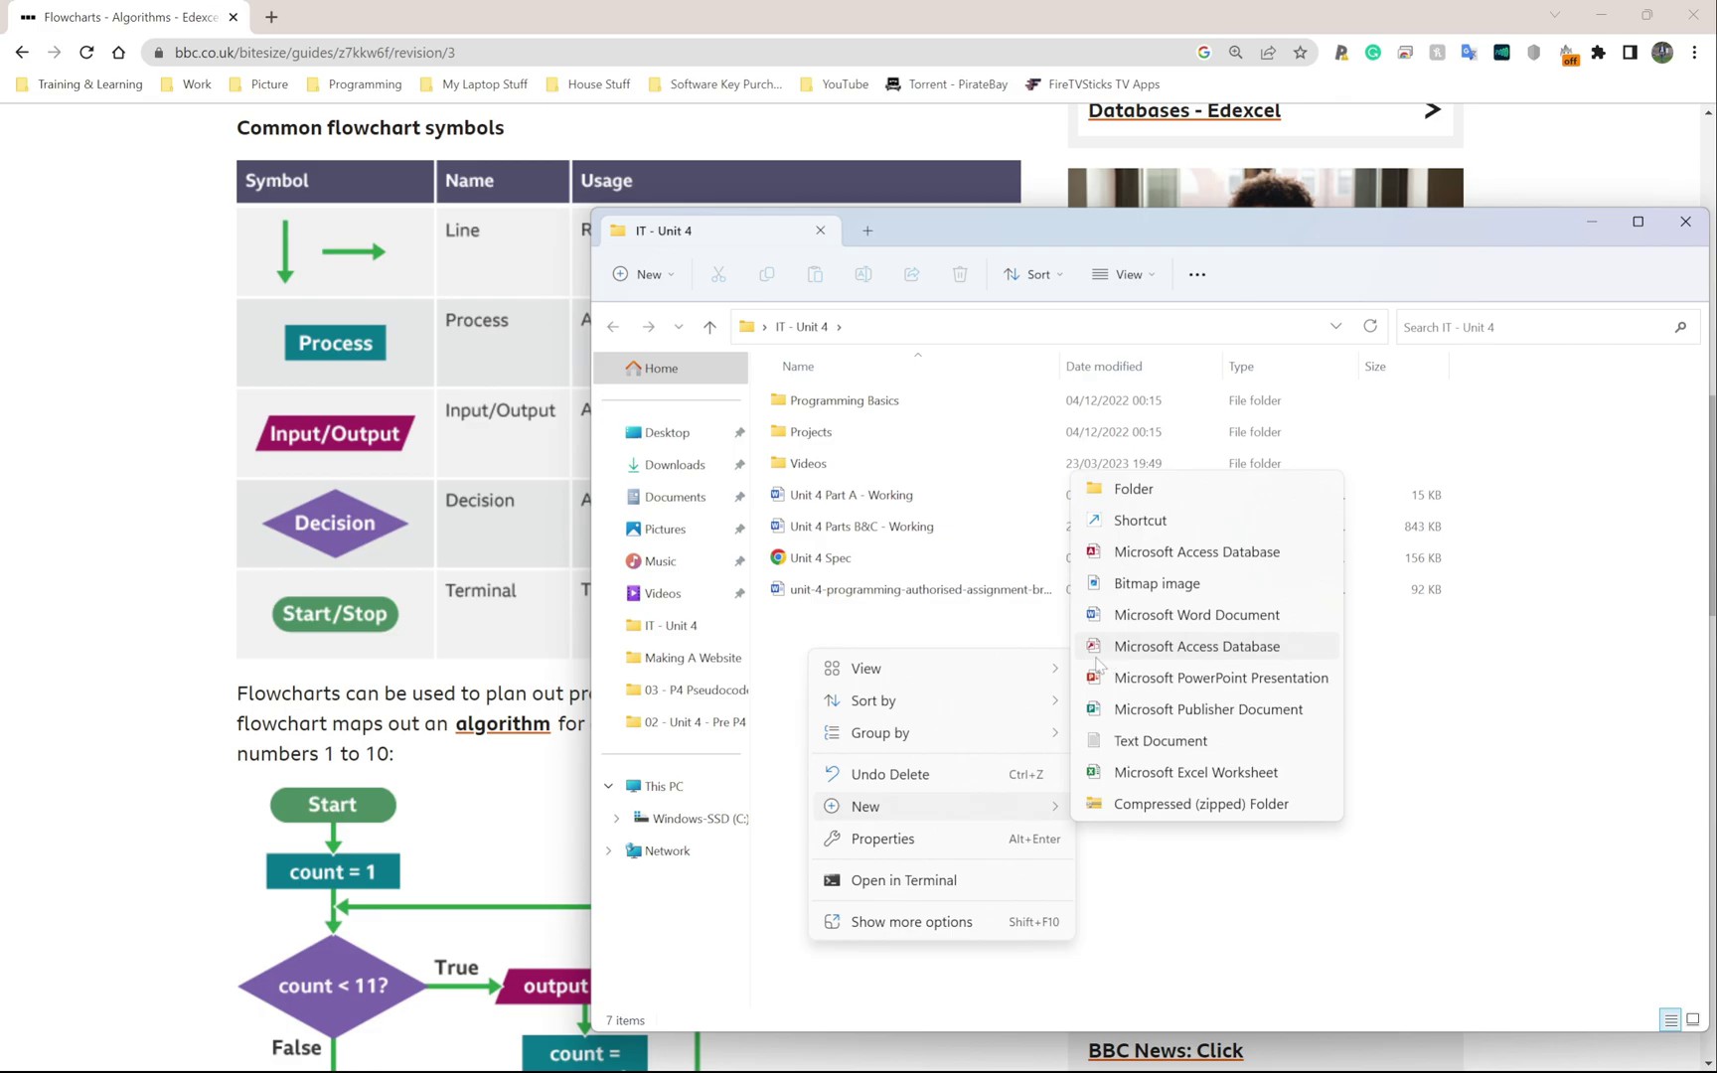
left_click(1160, 685)
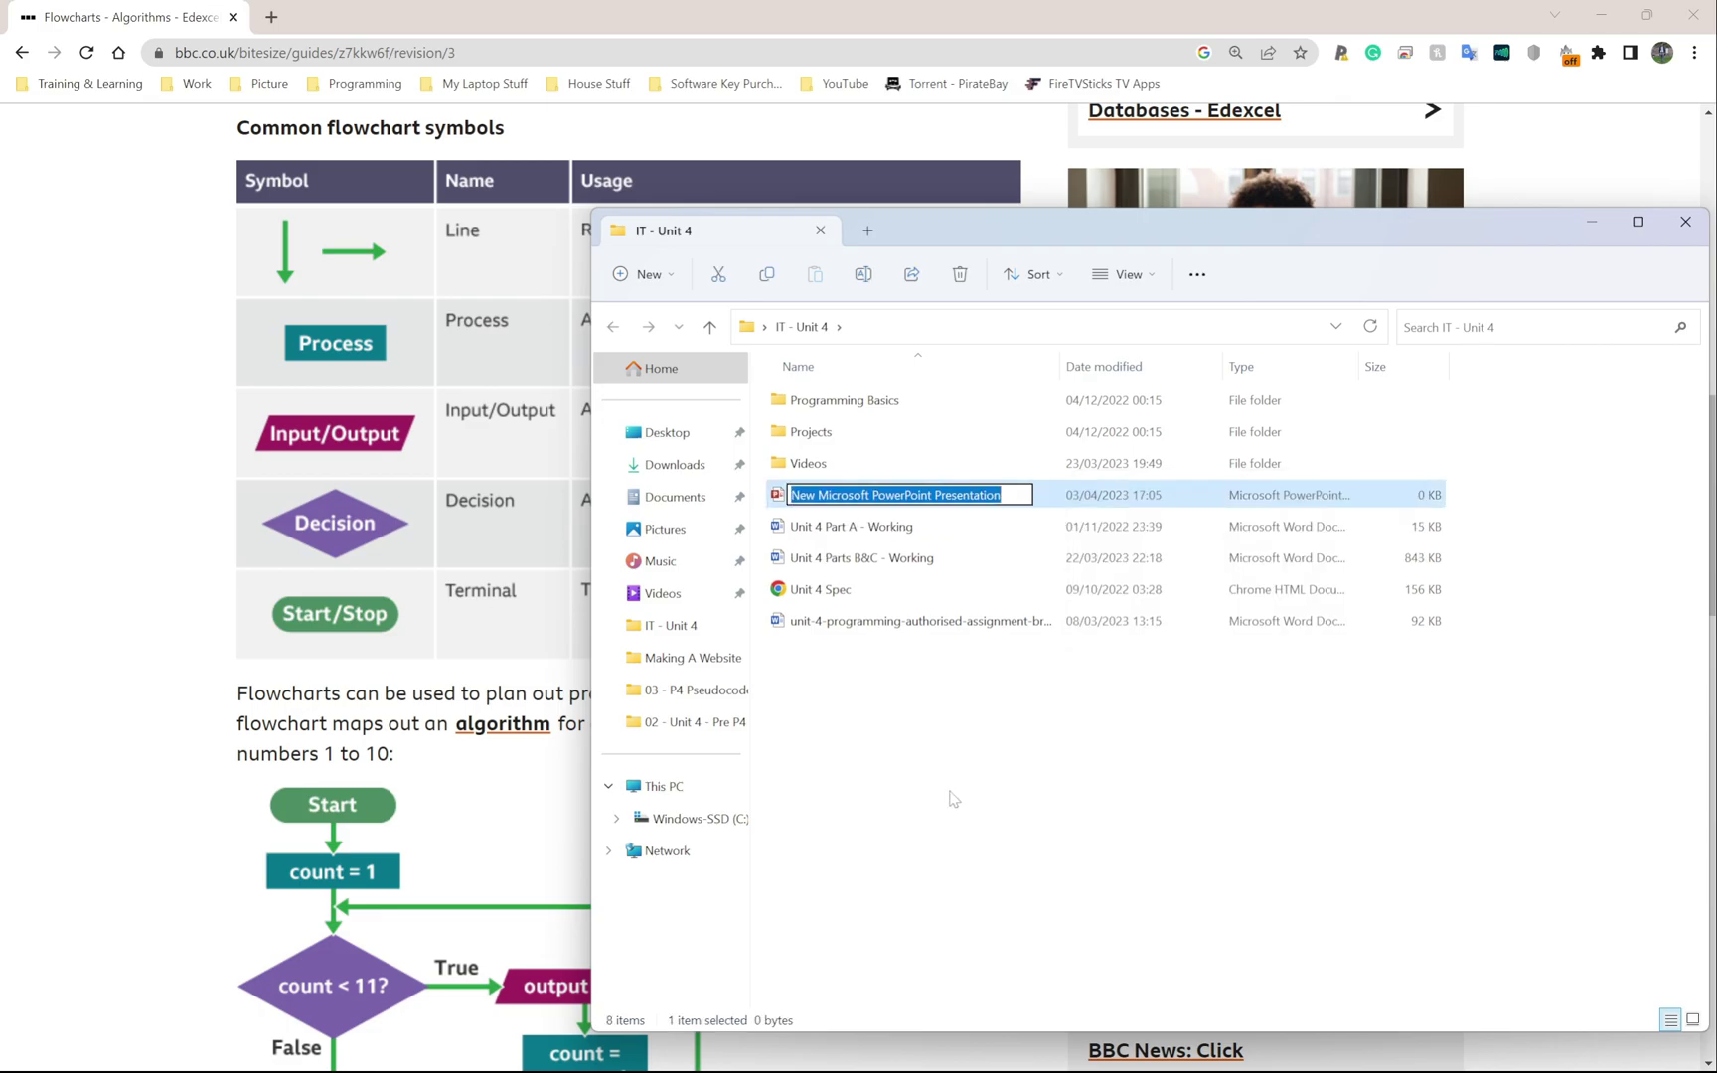
left_click(139, 586)
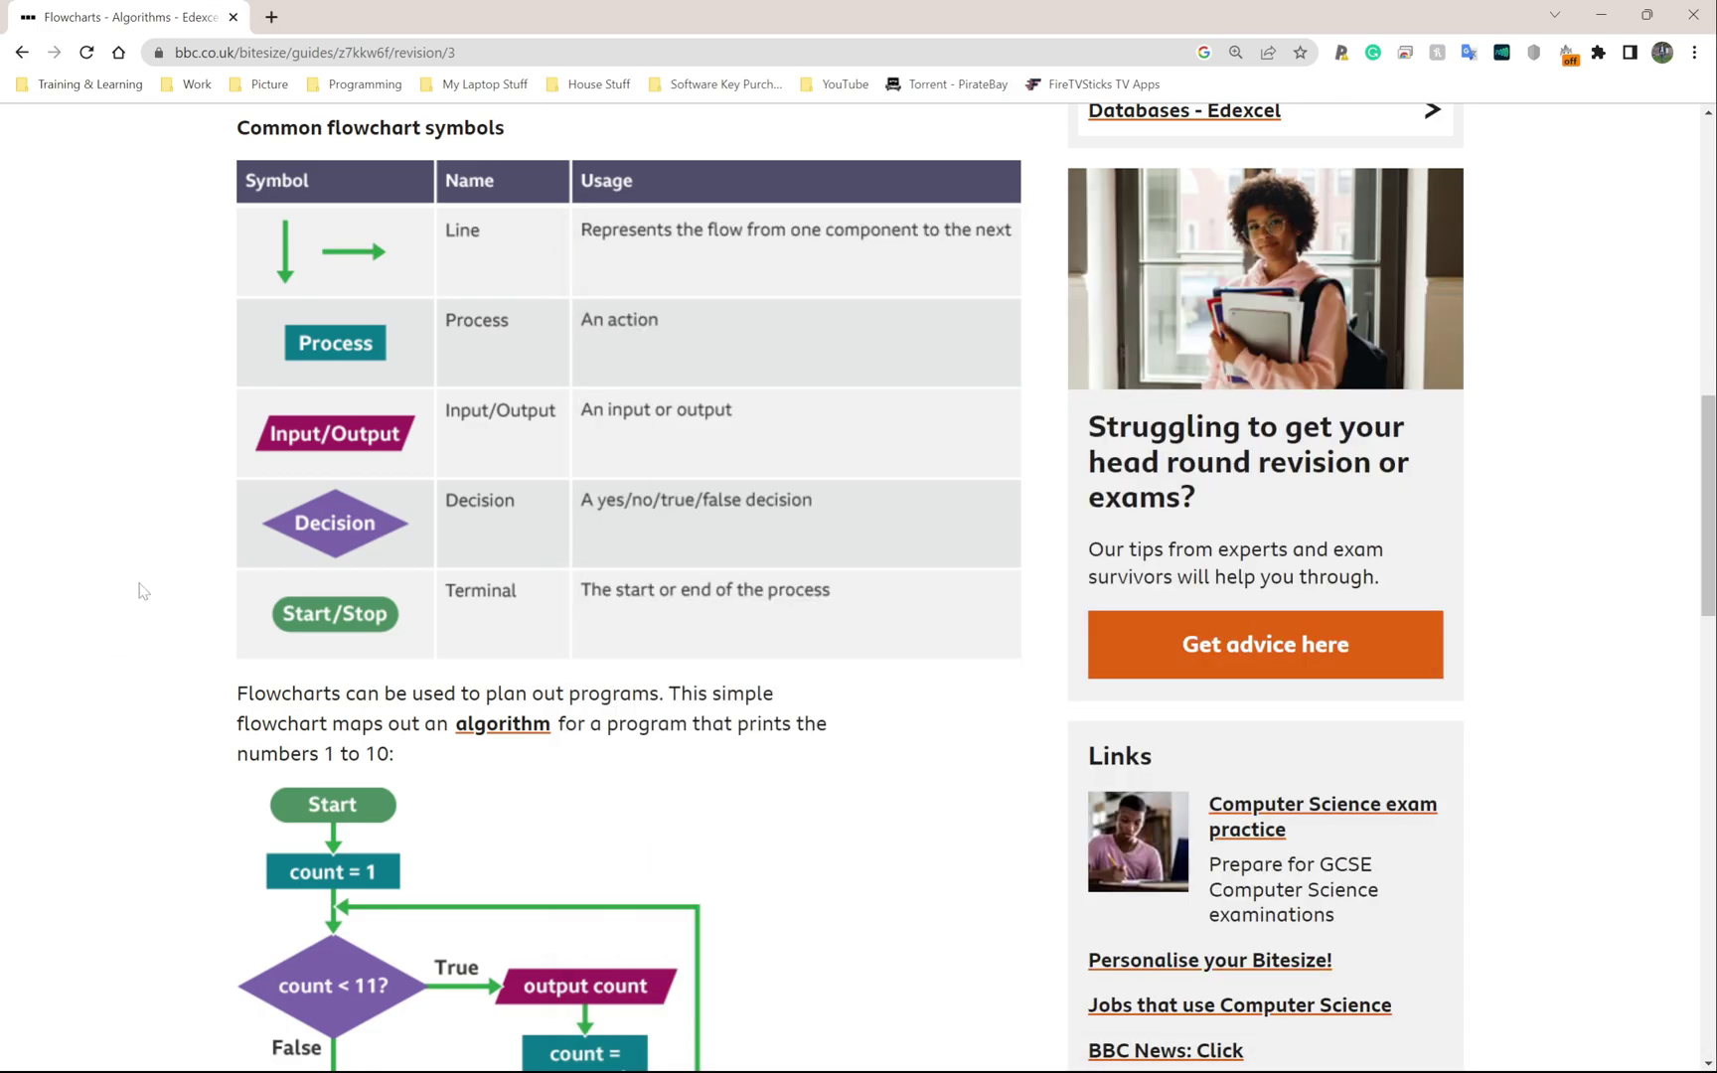
Step: Search 'darw io' in a new tab, visit diagrams.net, then close it and return to the folder
left_click(274, 17)
type("darw io")
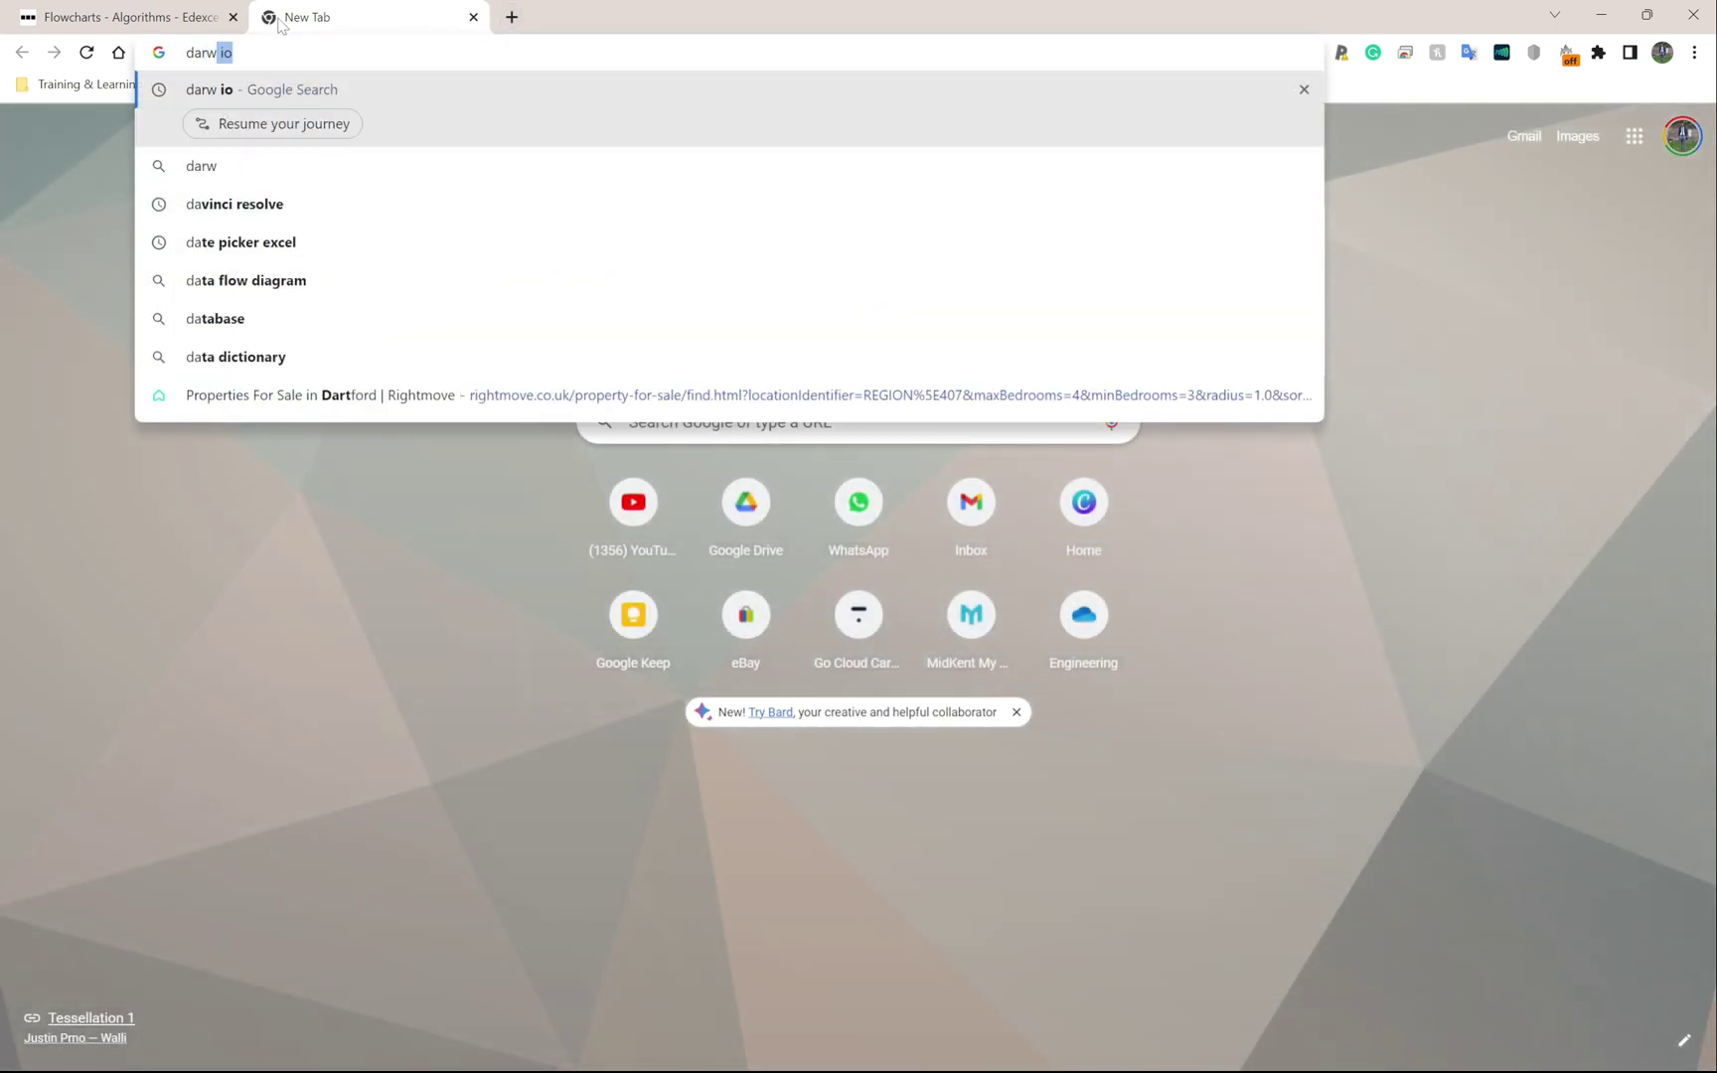
key("Return")
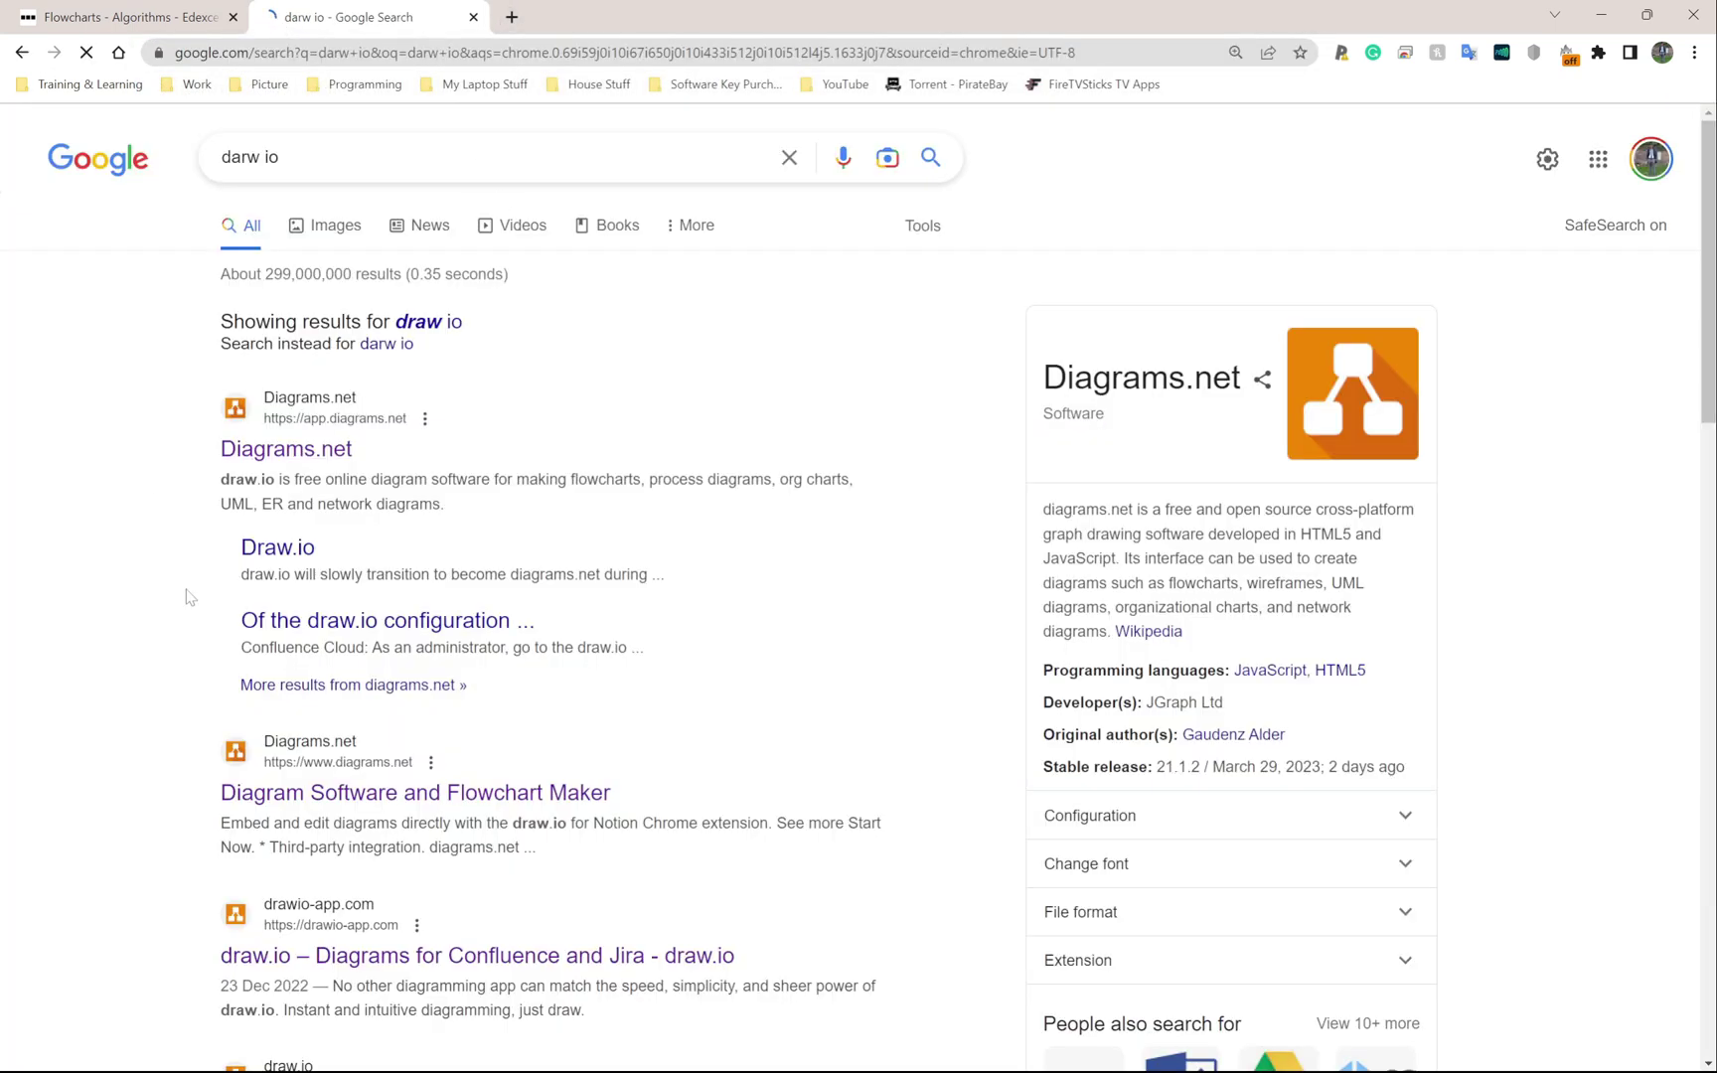
left_click(314, 793)
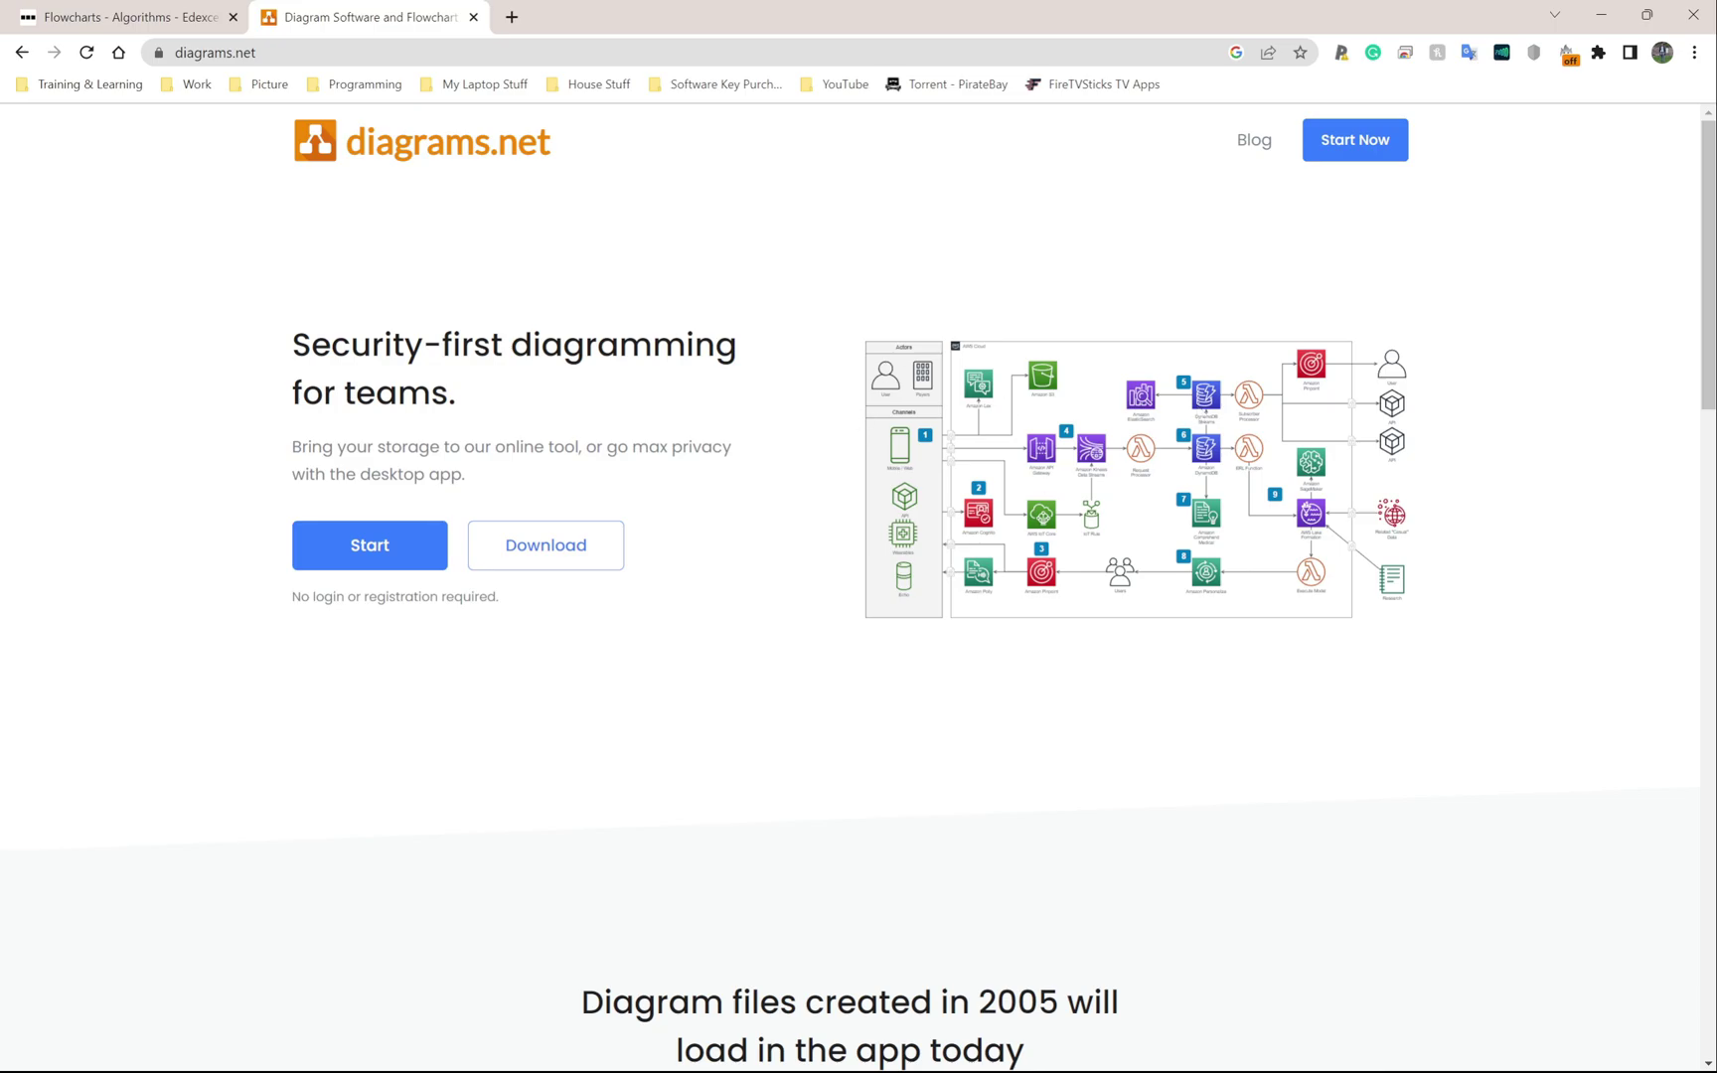
key("ctrl+w")
key("alt+Tab")
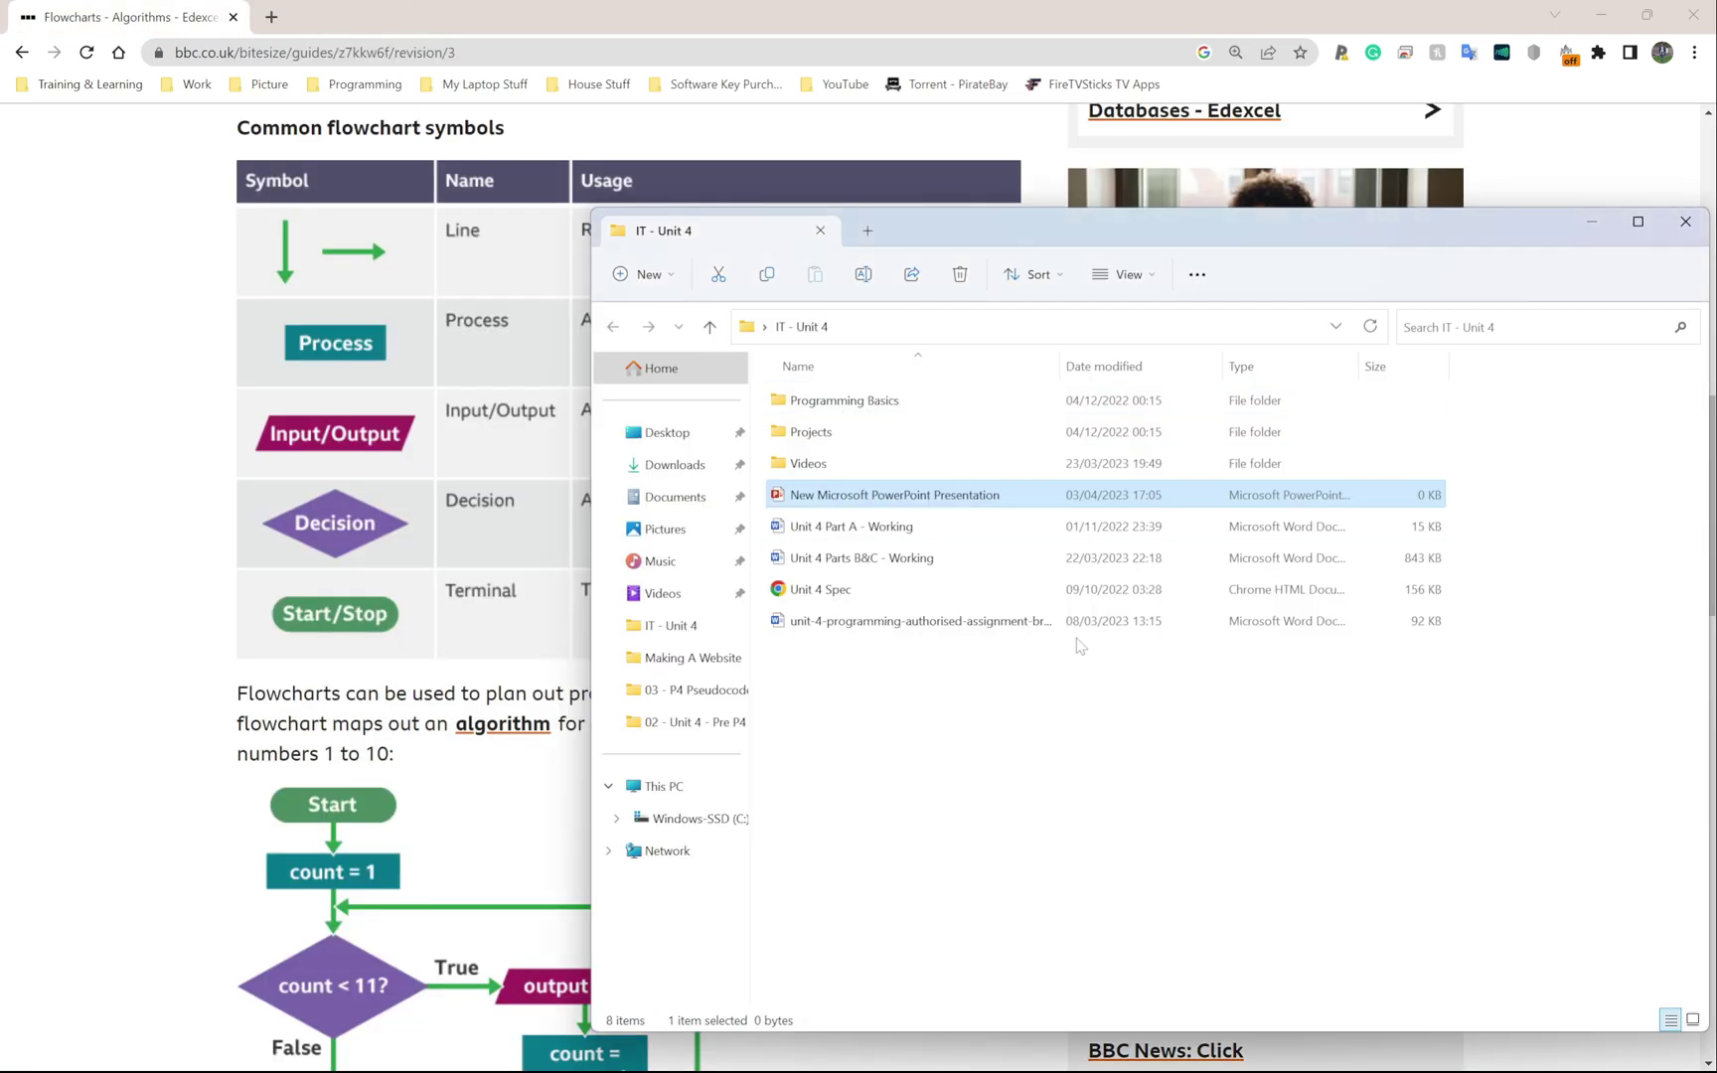
Step: Rename the new file to 'Flowcahrt Unit 4 Programming' and open it in PowerPoint
left_click(864, 494)
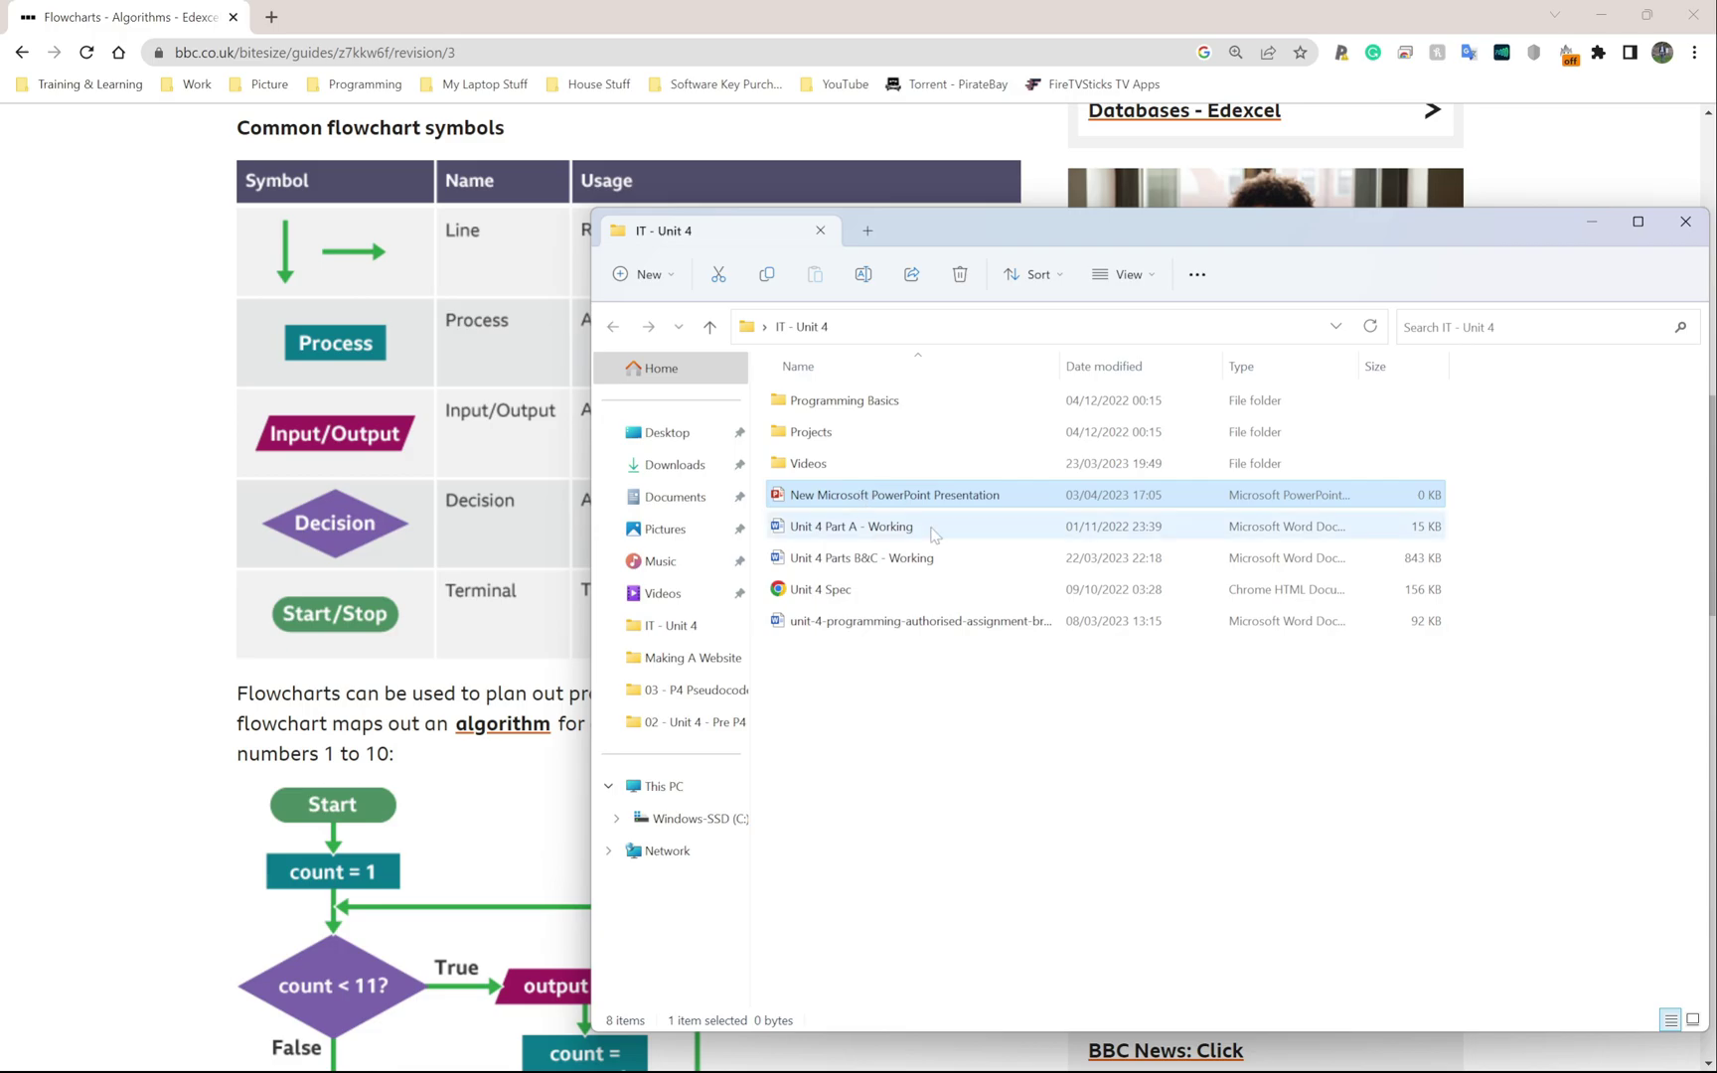
type("F")
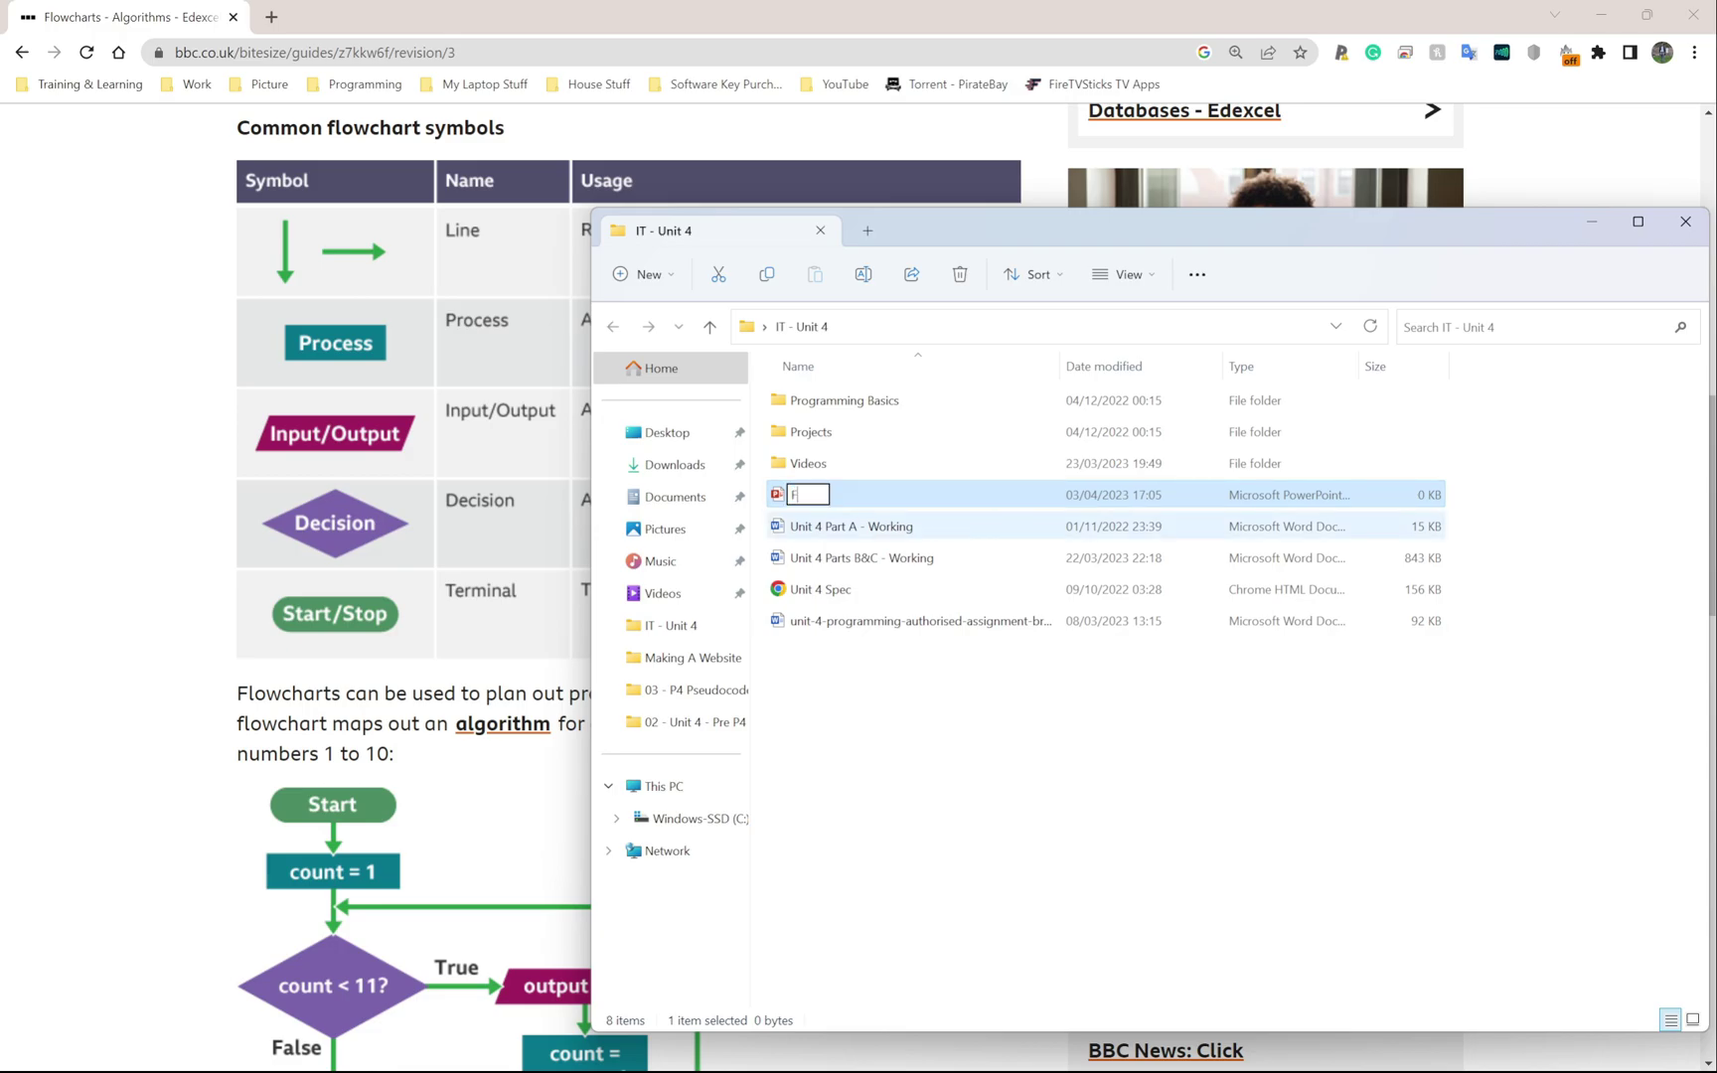
type("lowcahrt Unit 4 ")
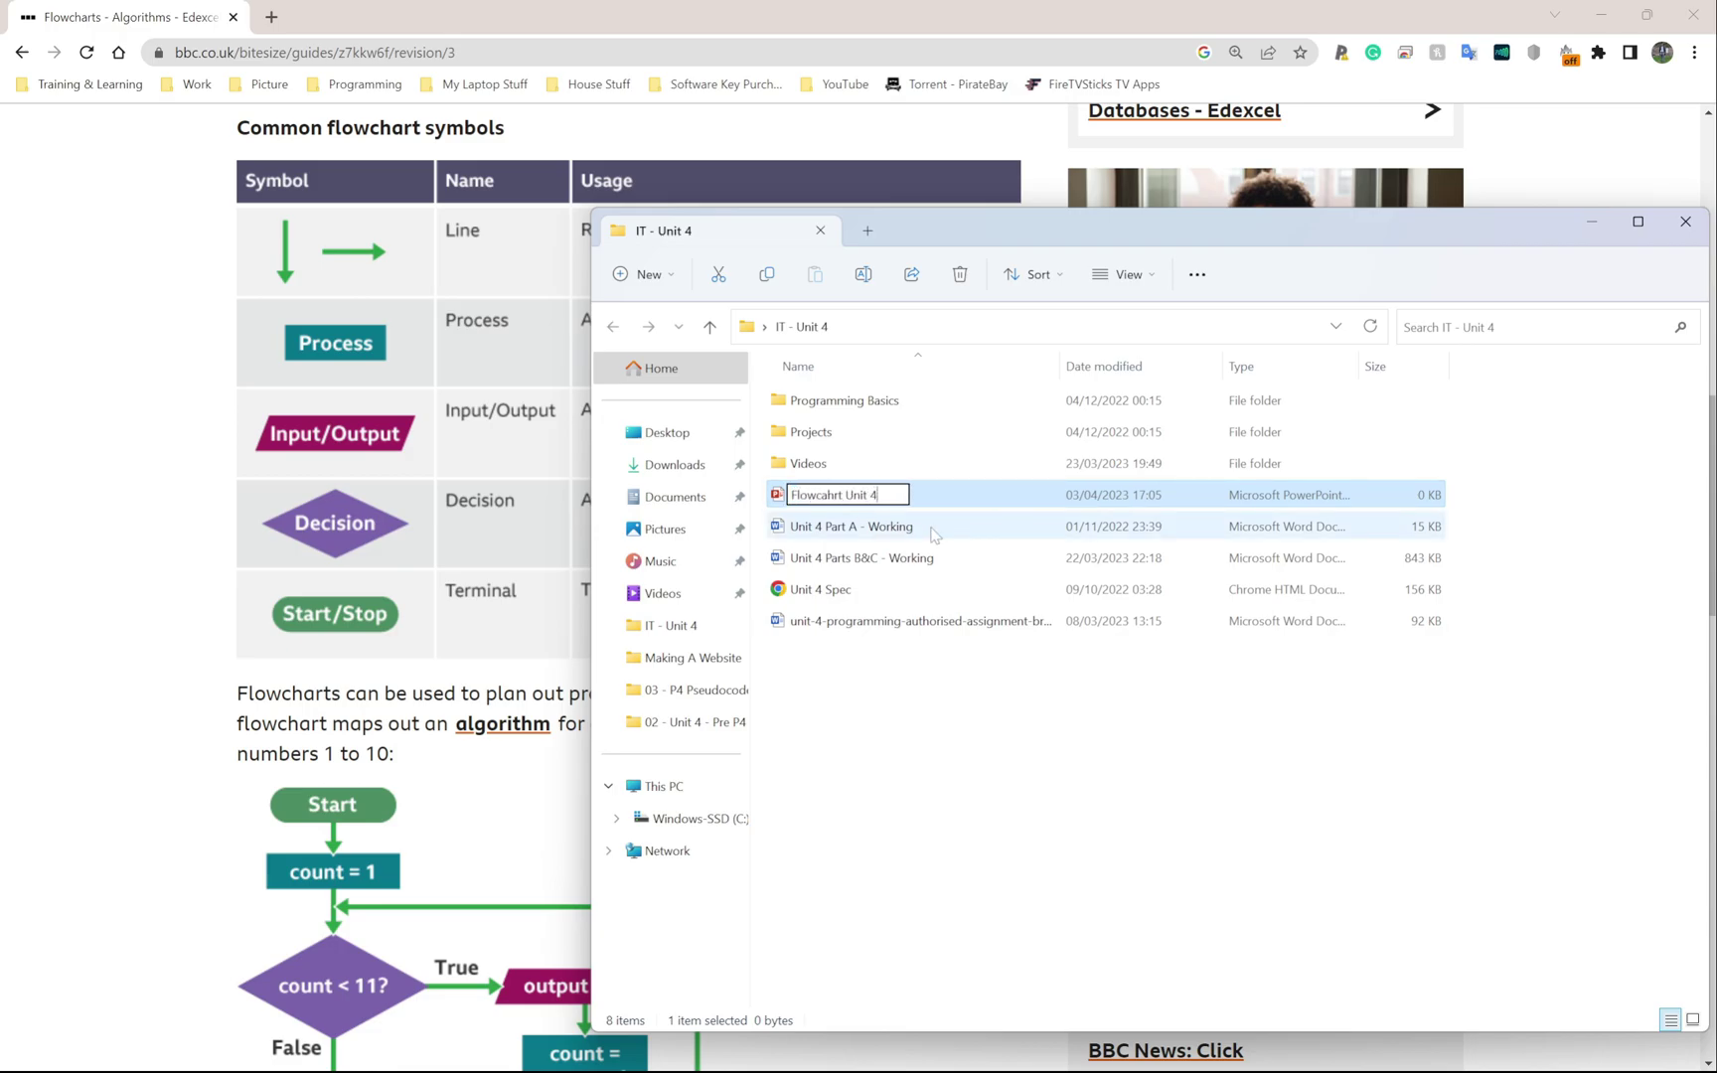
type("Programming")
key("Return")
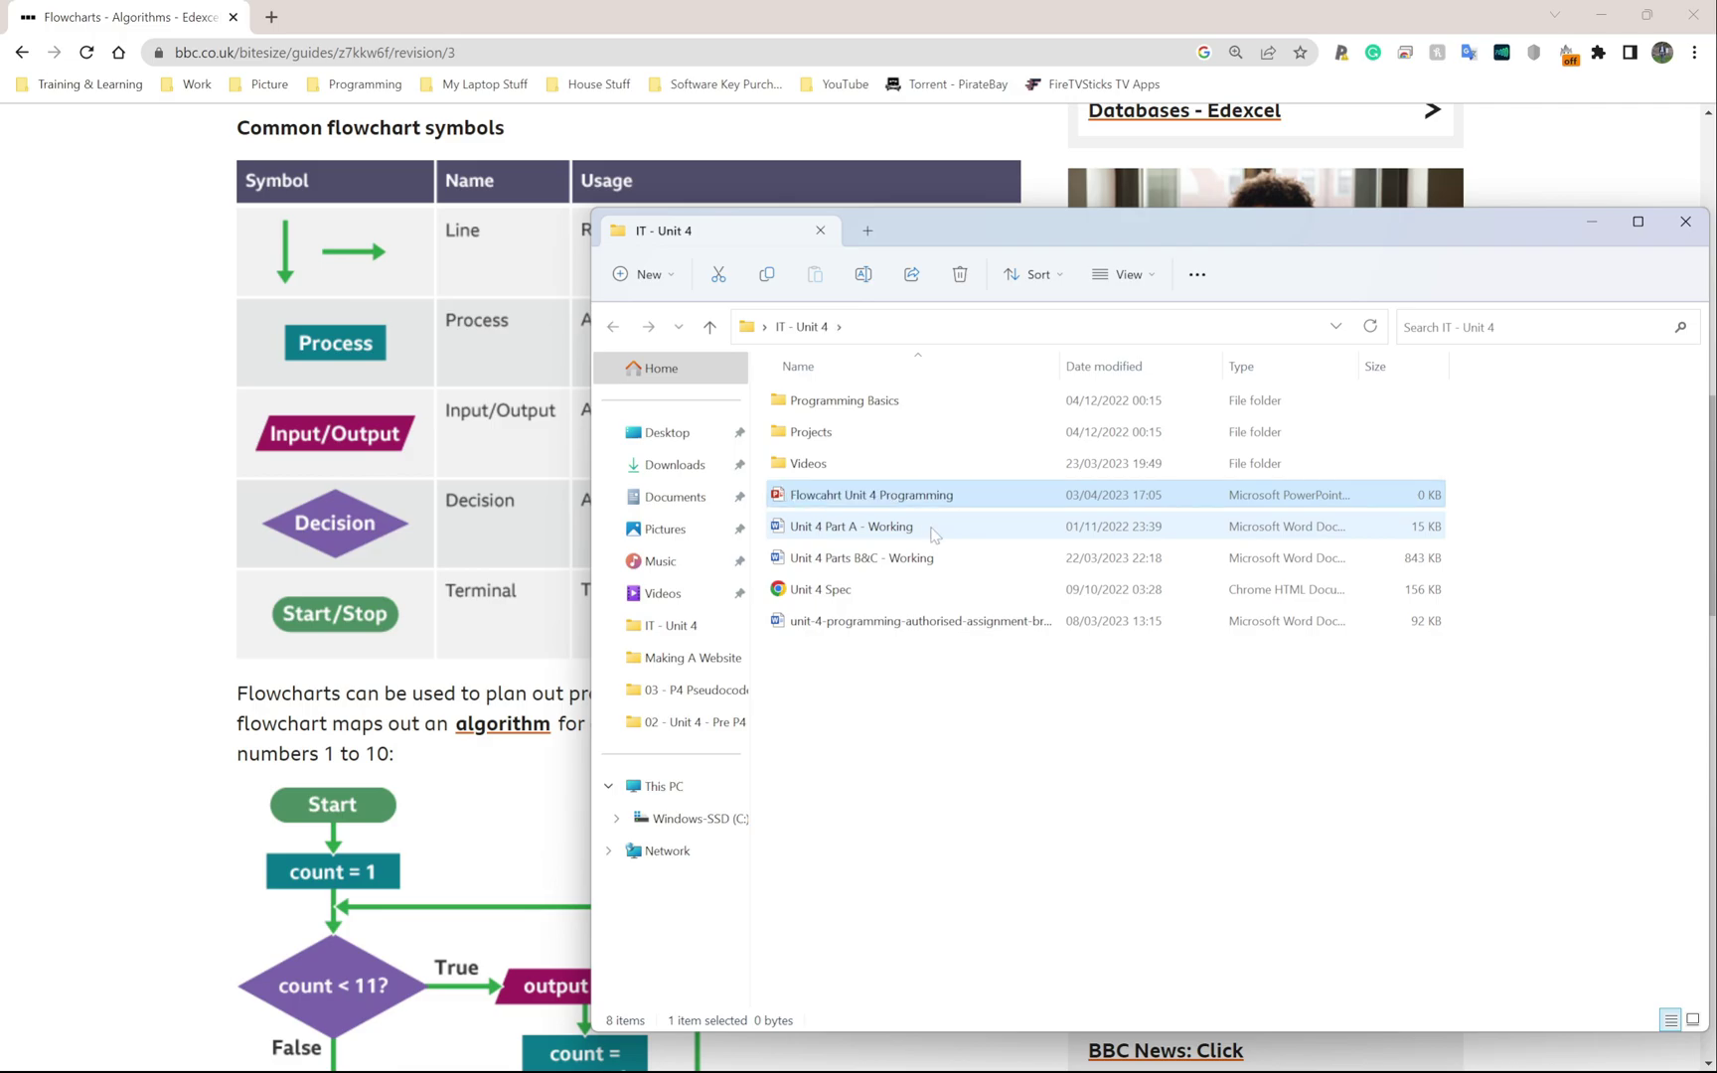
key("Return")
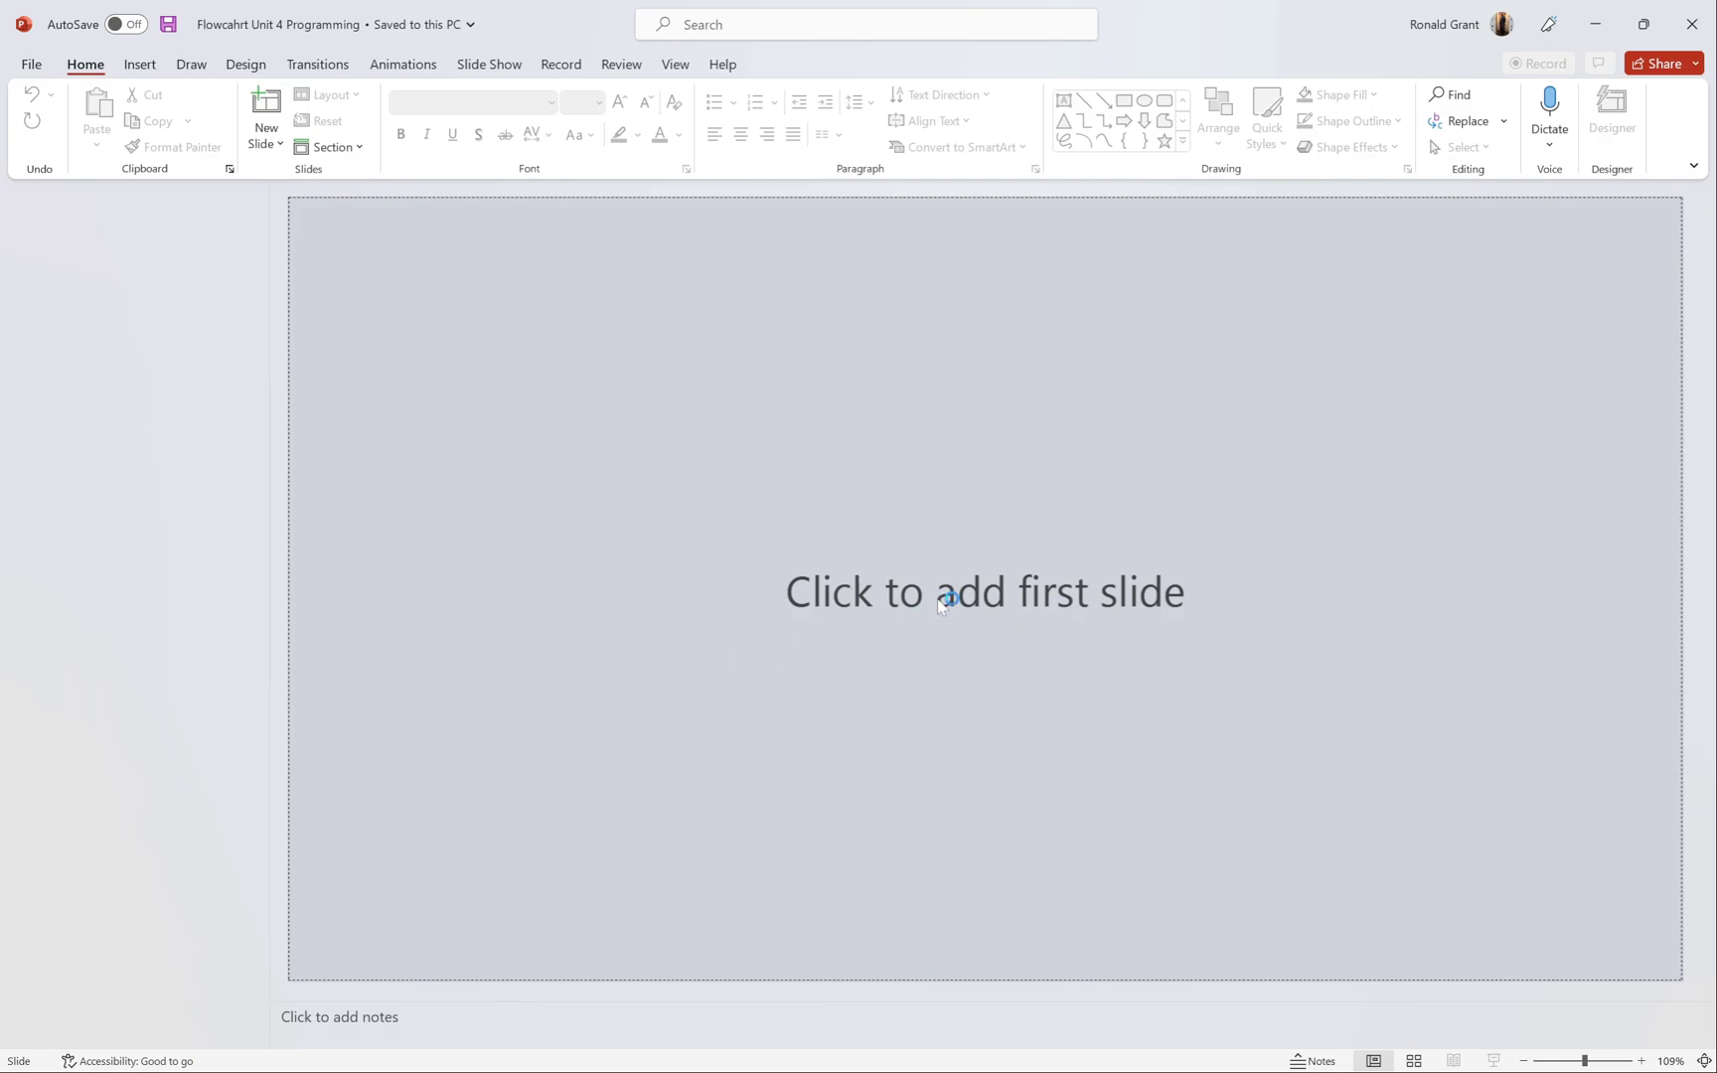
Step: Add a first slide and delete its title and subtitle placeholders to leave it blank
left_click(889, 515)
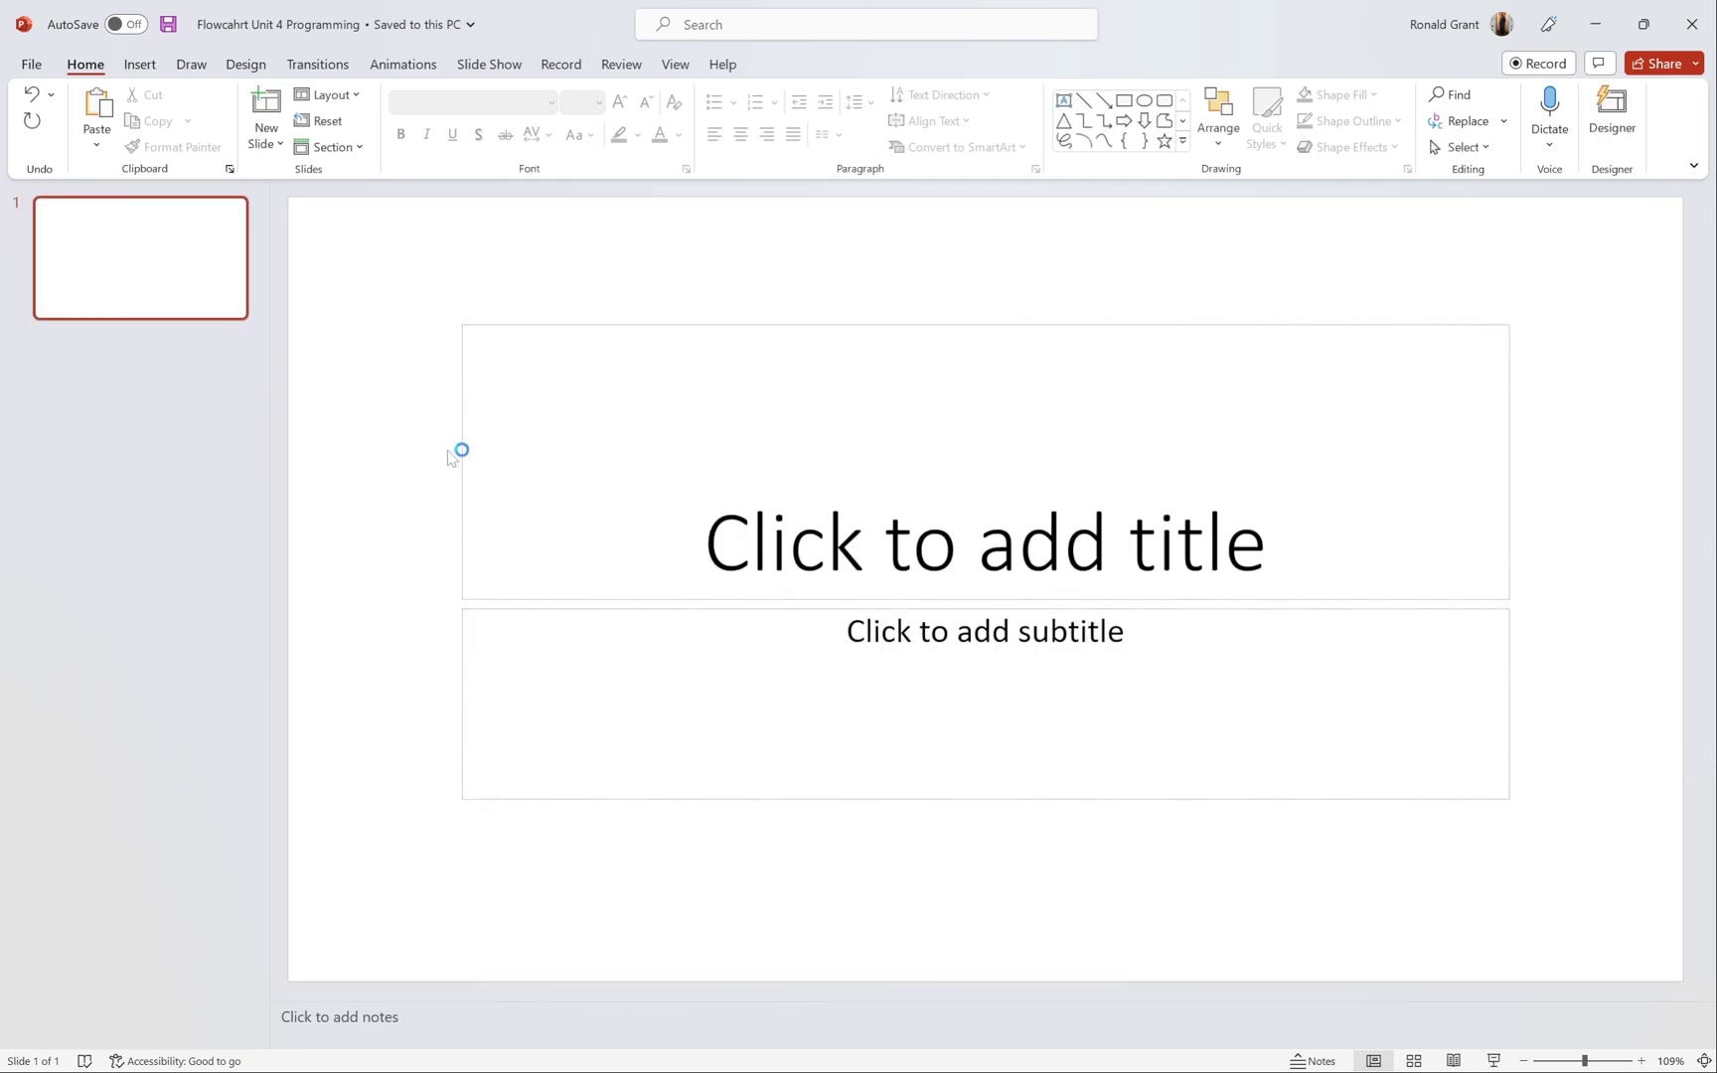
left_click_drag(392, 281, 1620, 904)
left_click(1557, 641)
left_click_drag(1578, 241, 390, 912)
key("Delete")
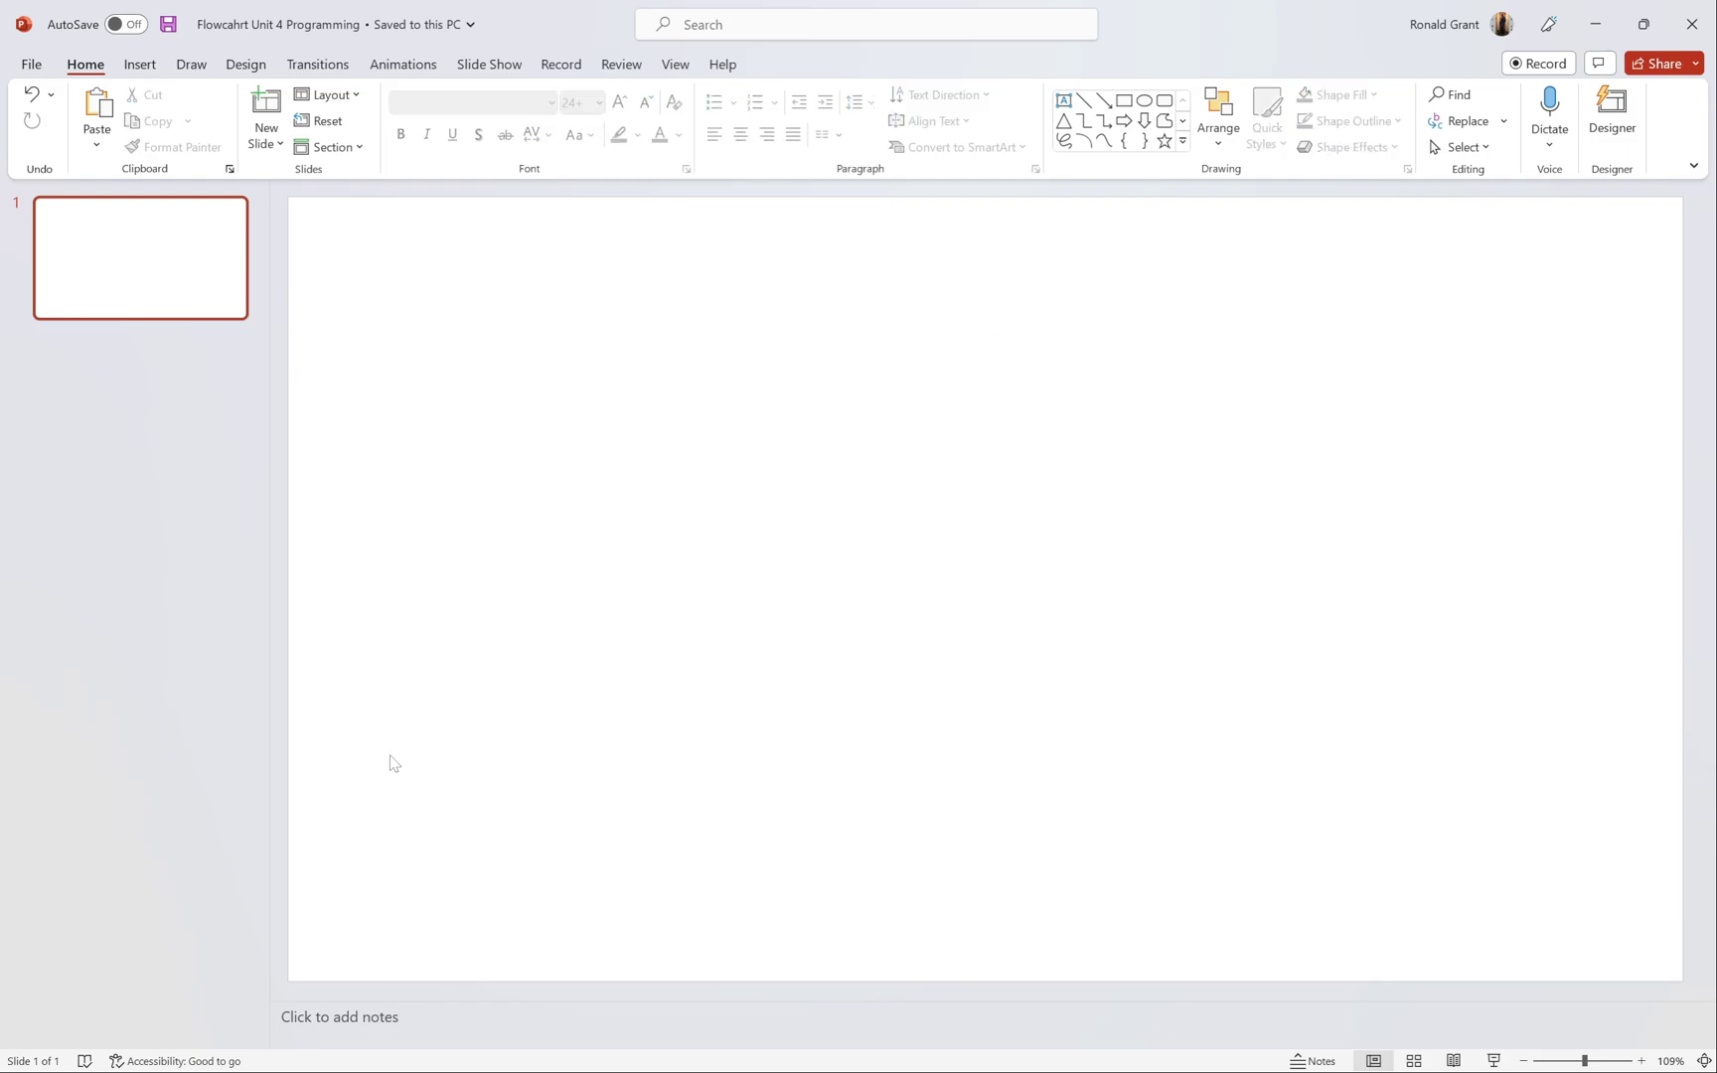
left_click(136, 65)
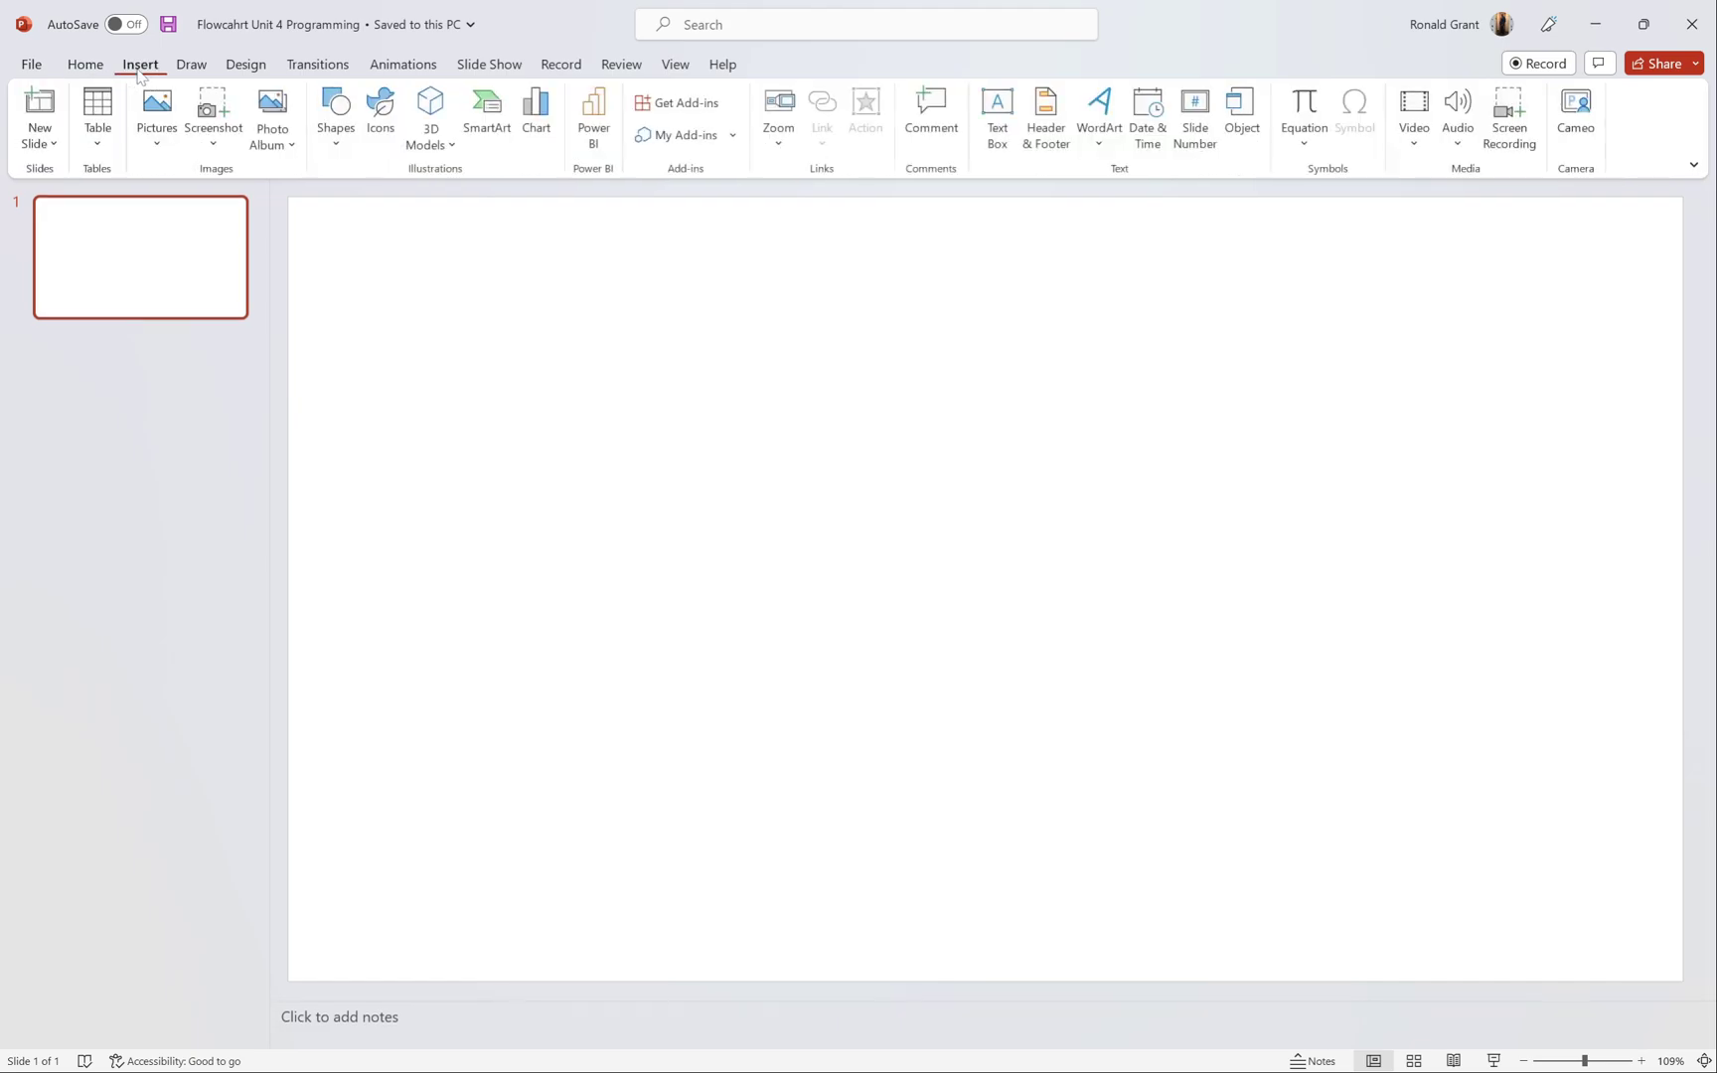
left_click(337, 144)
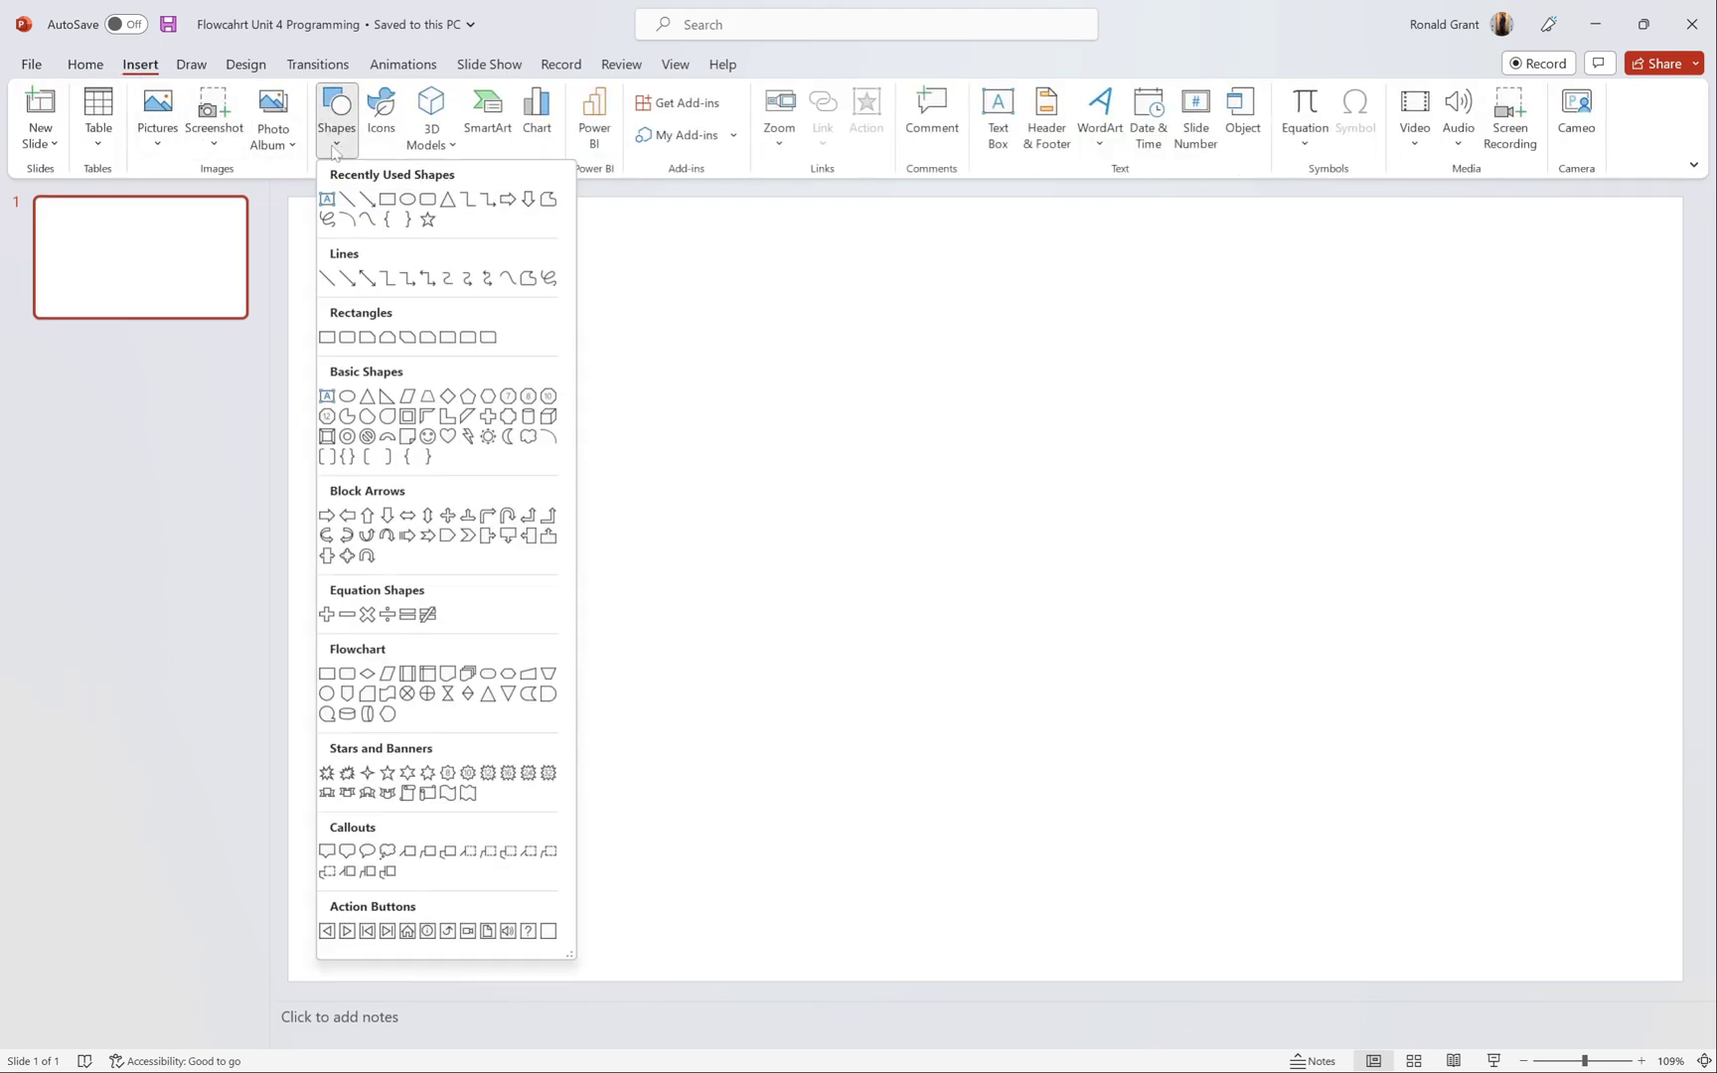
Step: Draw a blue rectangle at top-left and a diagonal 4½ pt arrow line to its right
left_click(393, 201)
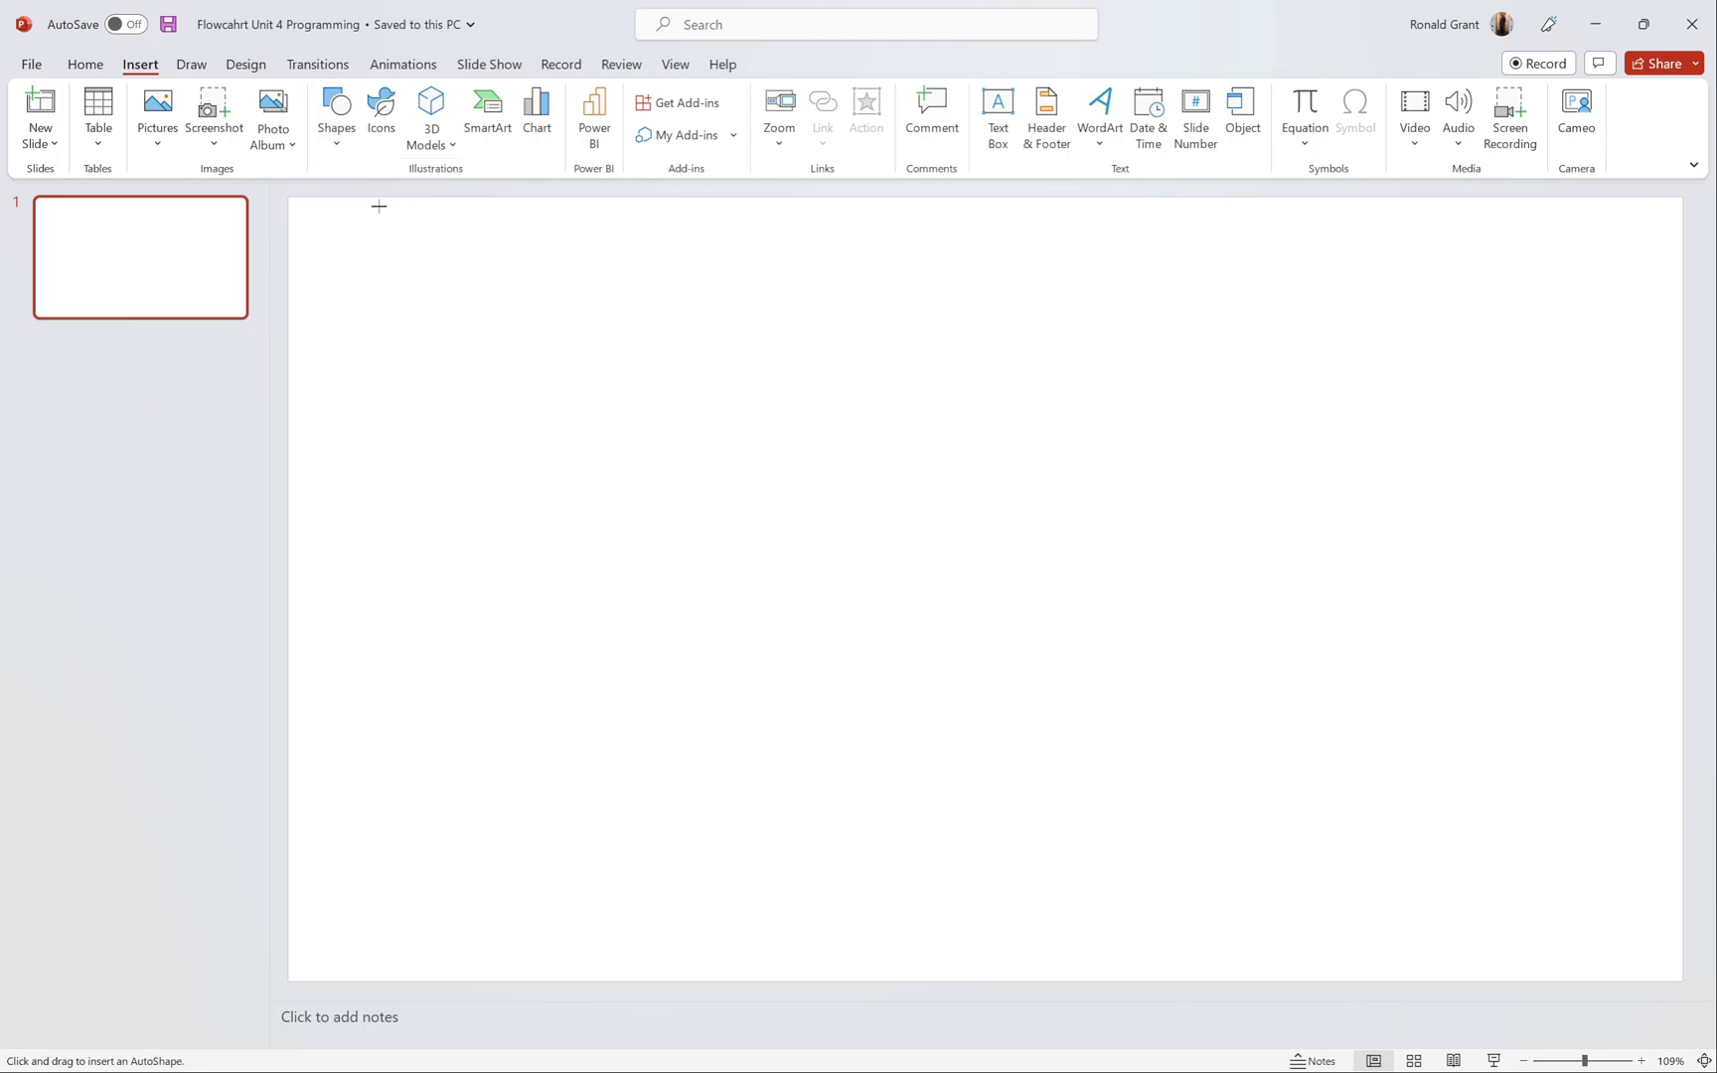
left_click_drag(311, 216, 488, 282)
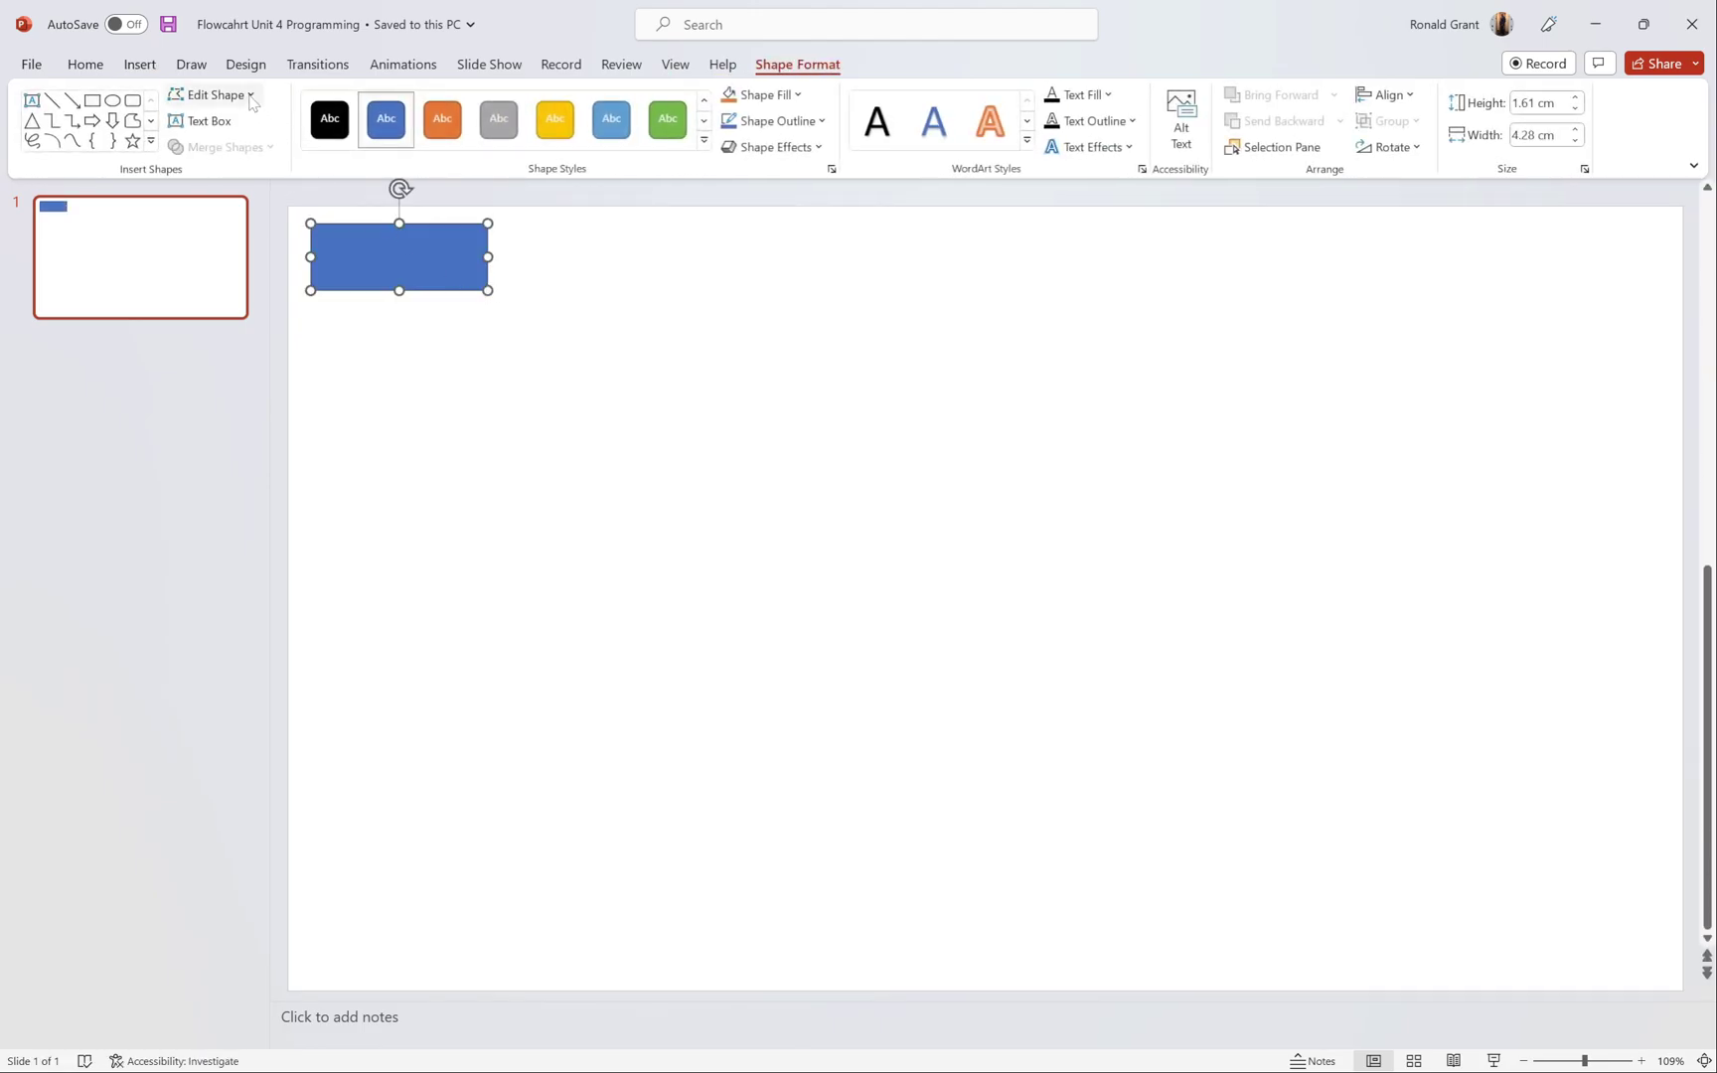
left_click(246, 63)
left_click(140, 63)
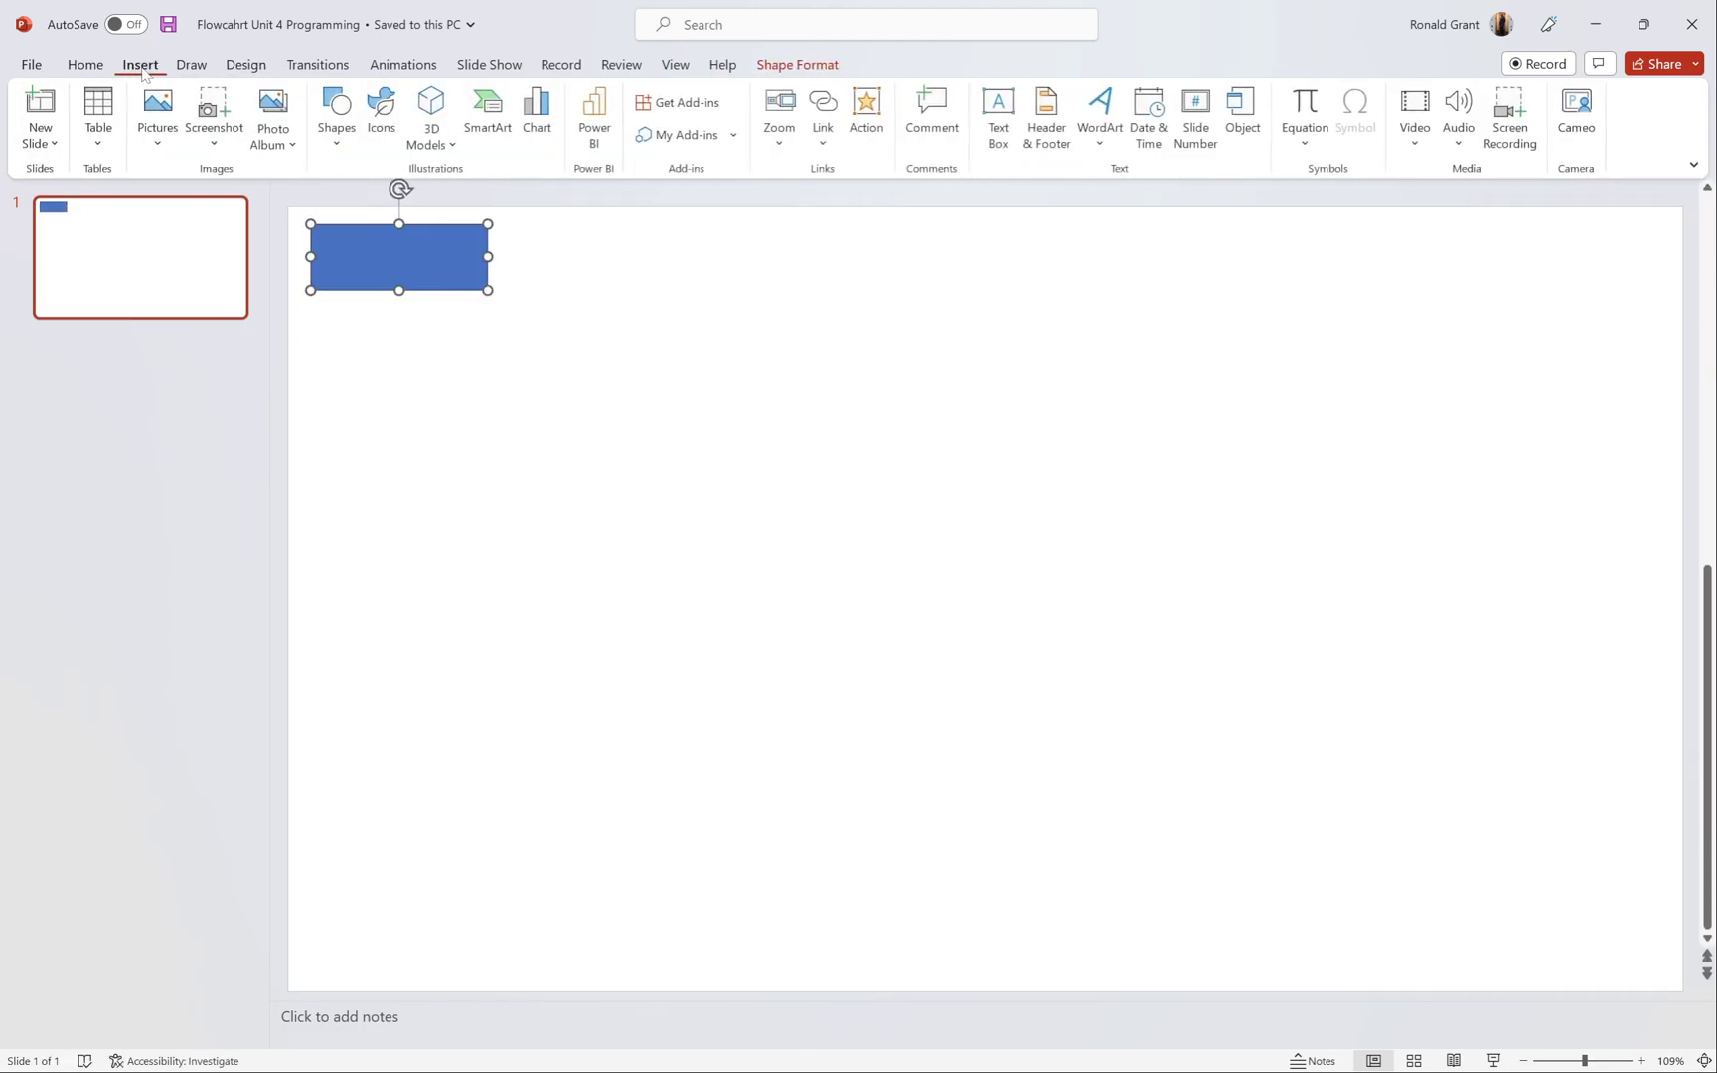
left_click(339, 149)
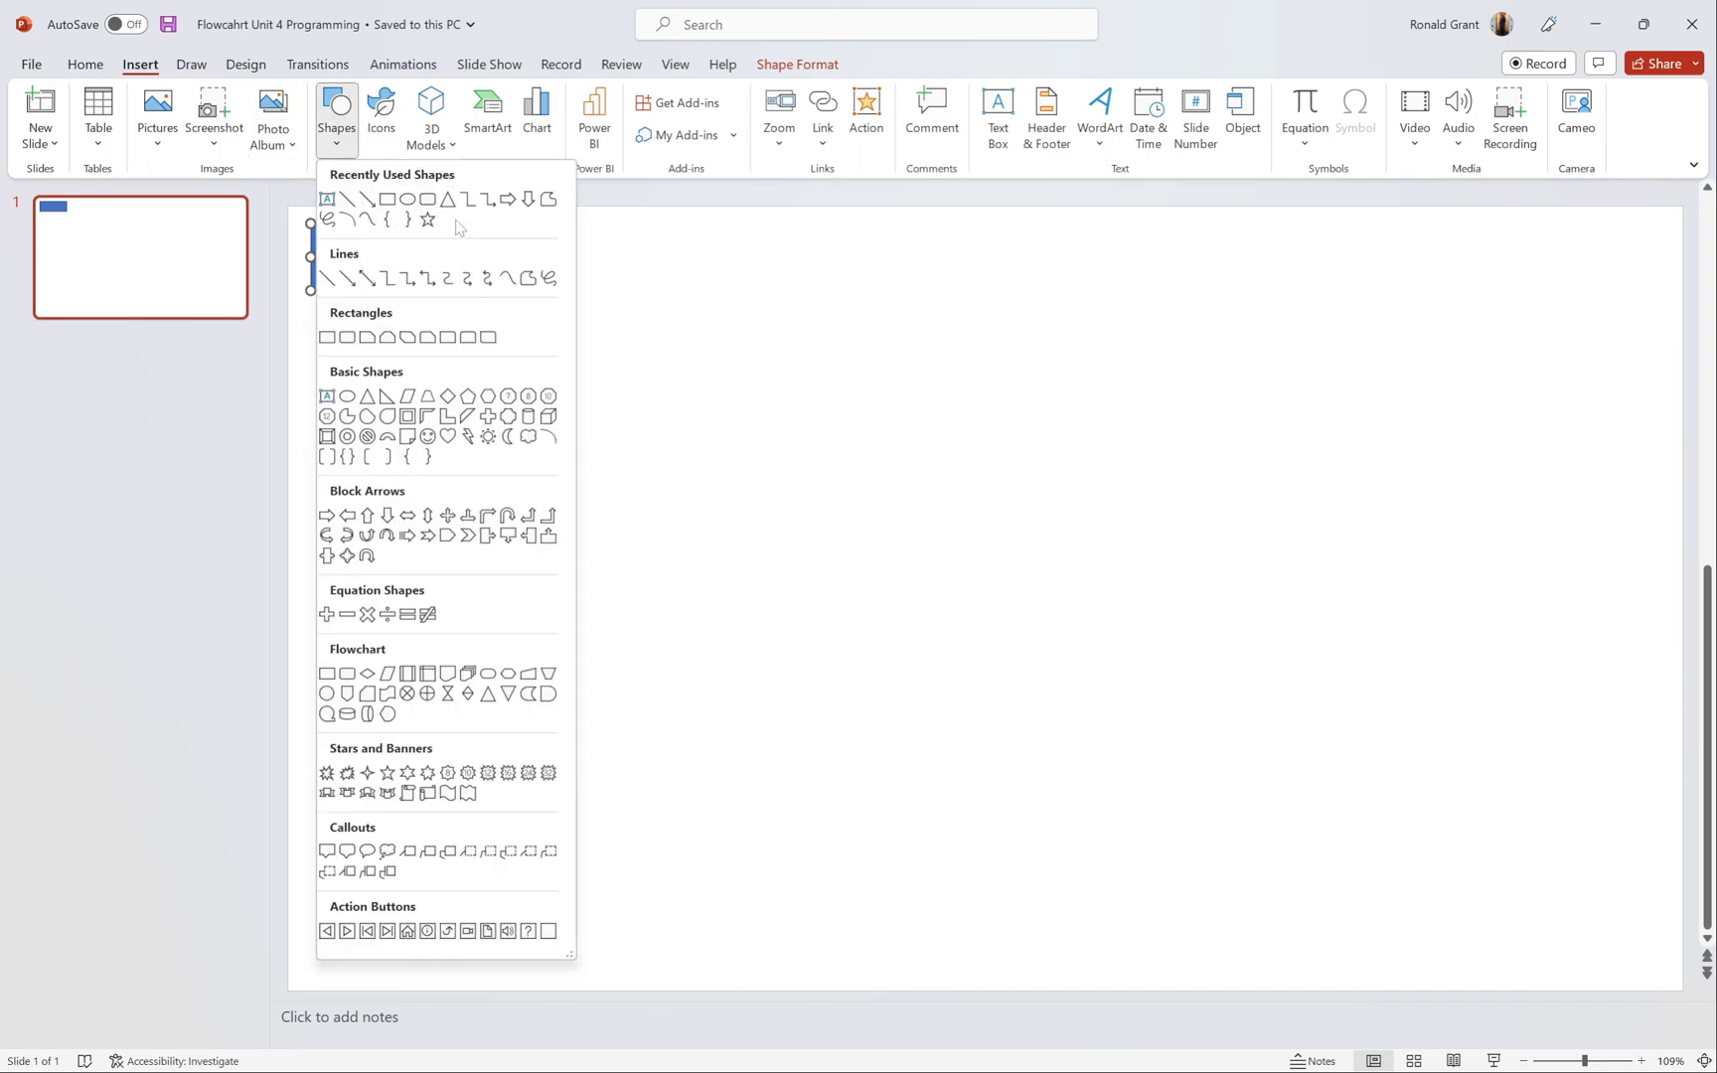
left_click(368, 202)
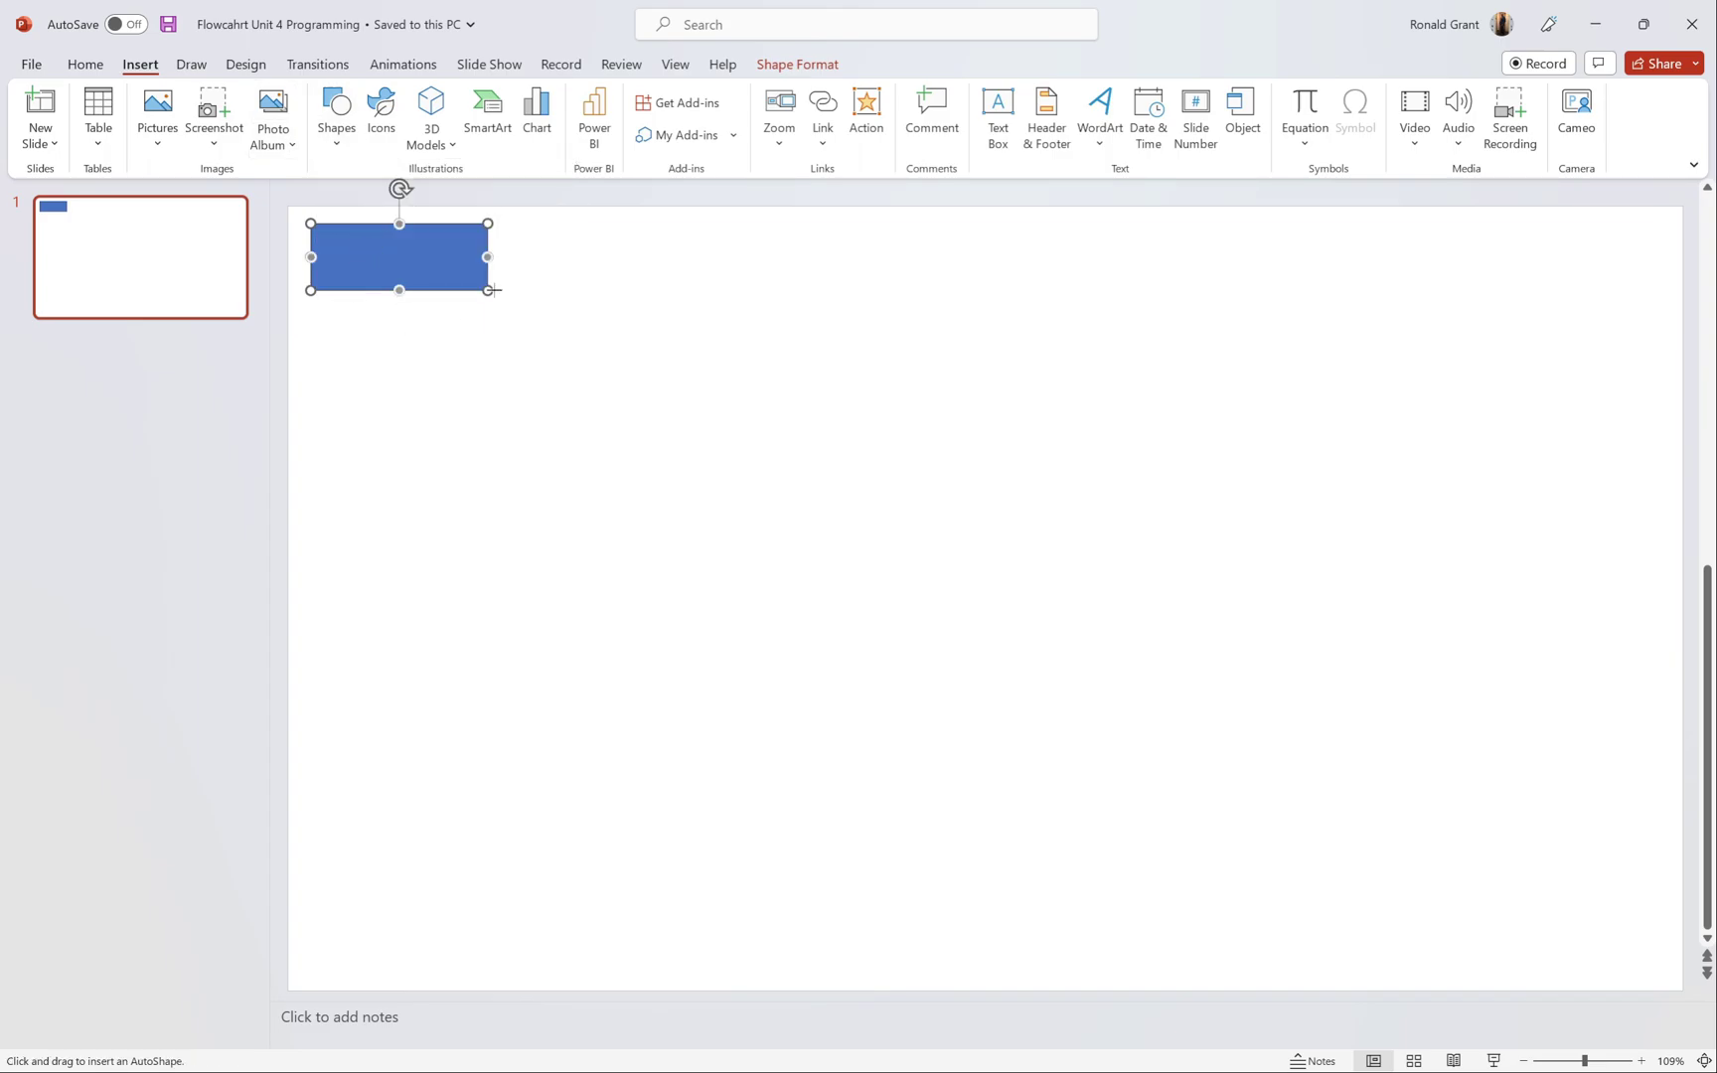
left_click_drag(522, 233, 594, 309)
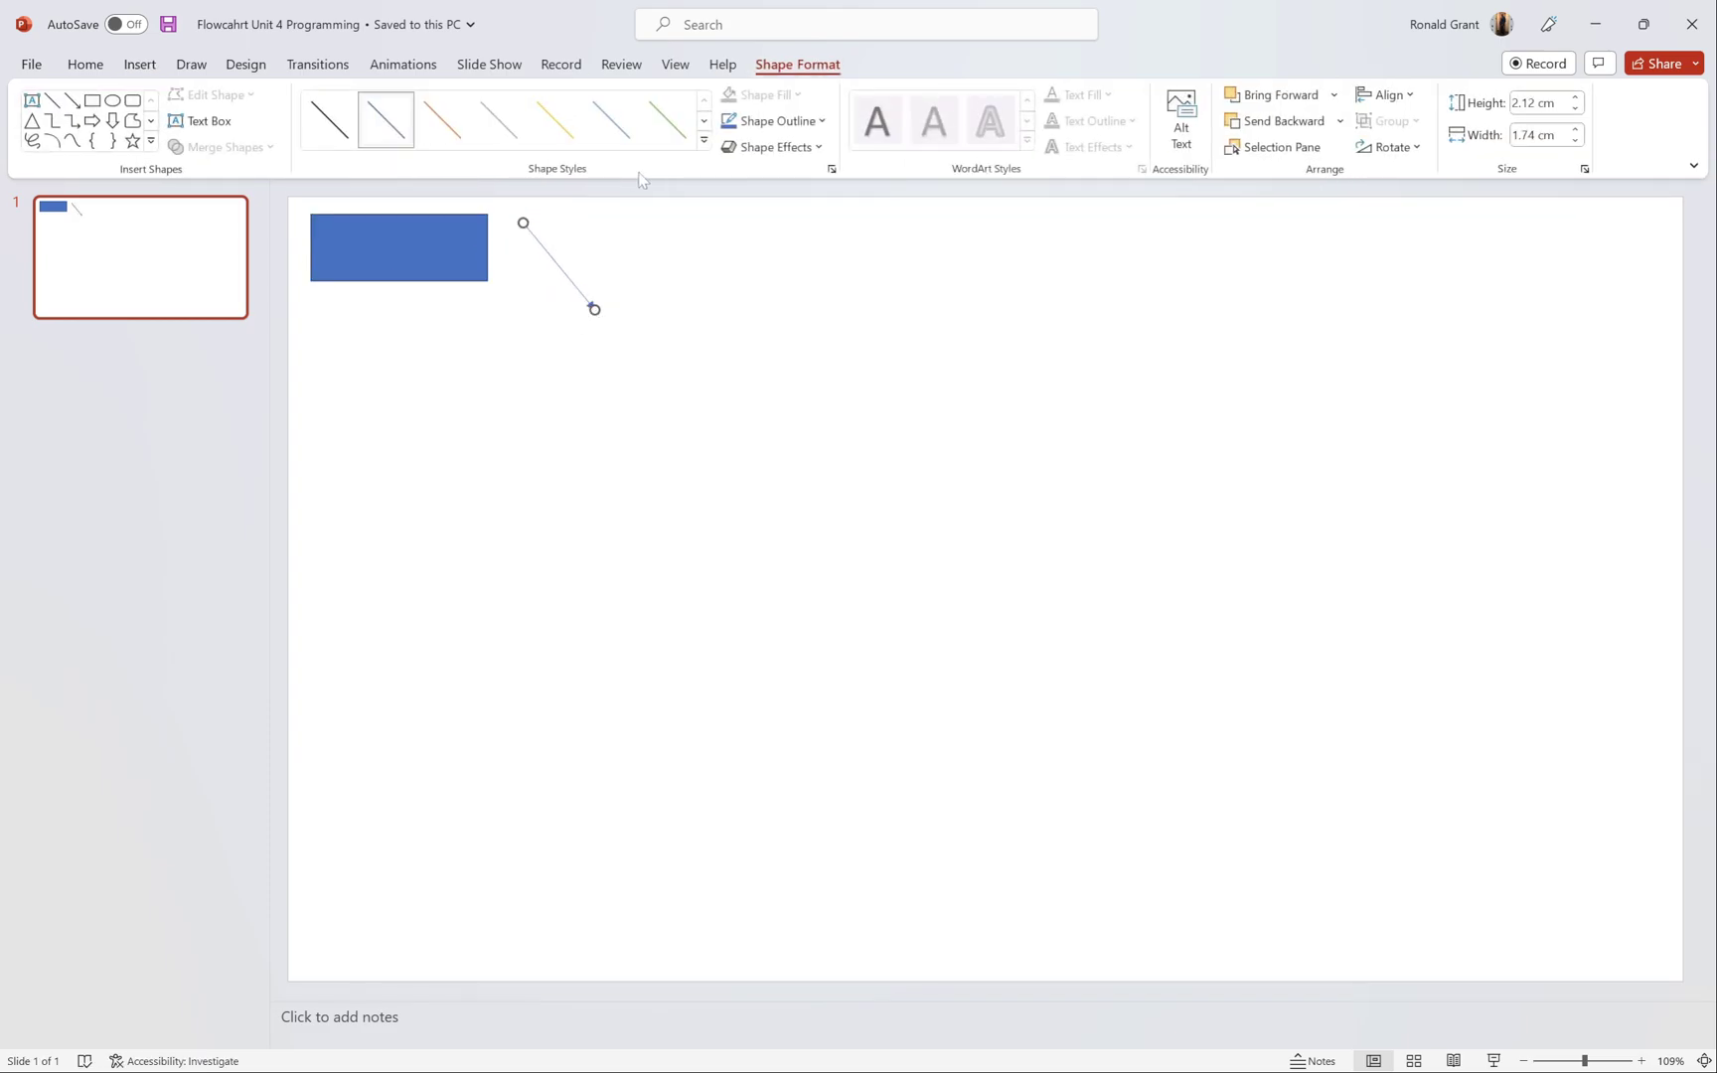
left_click(823, 124)
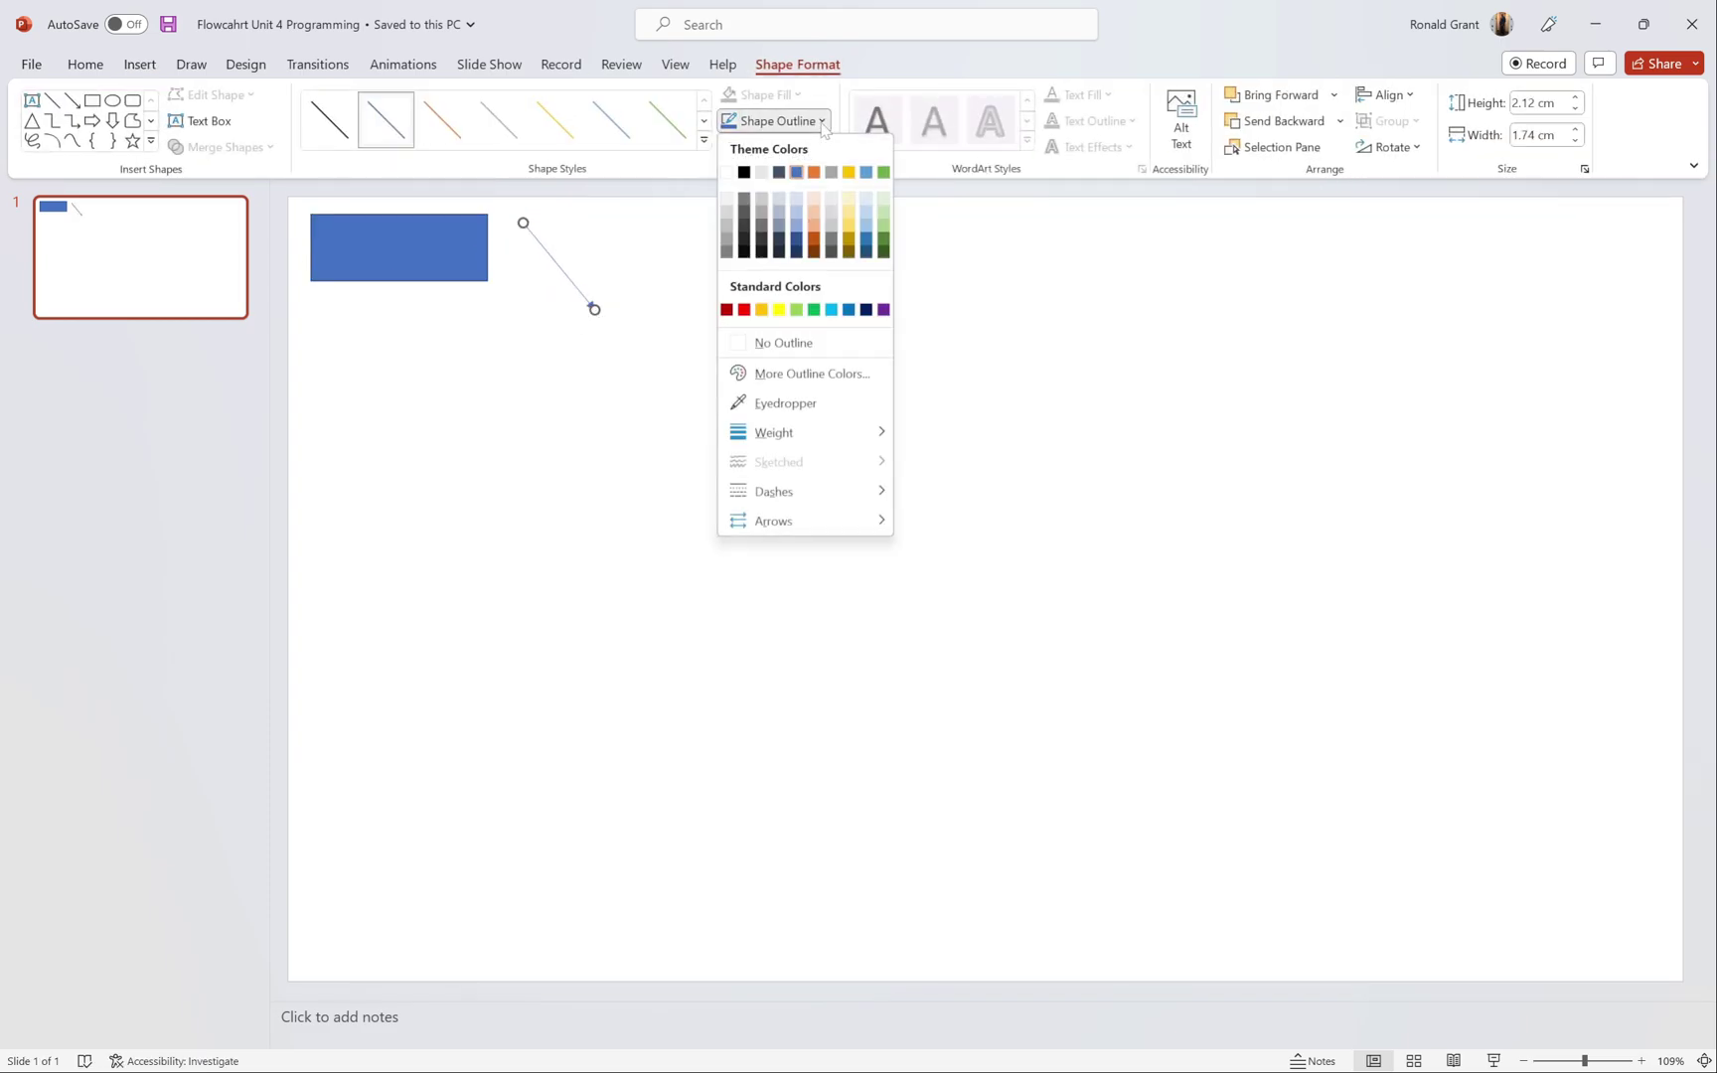
mouse_move(796, 434)
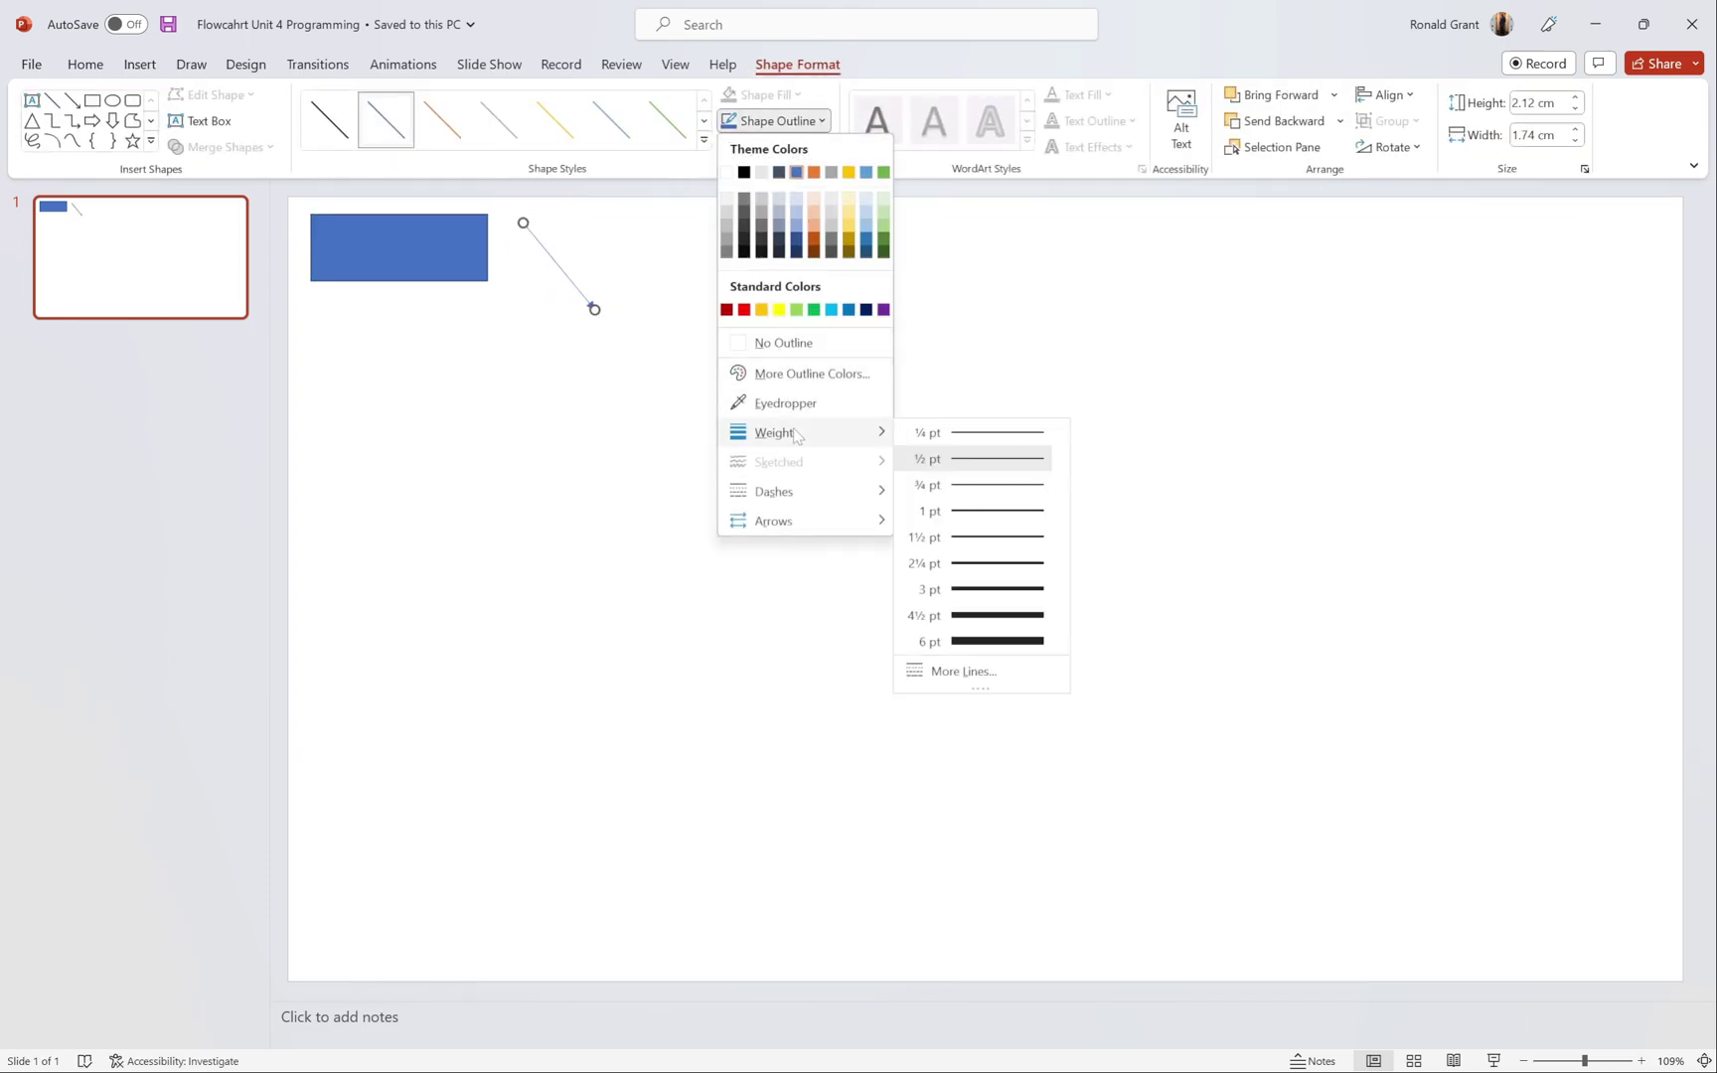
left_click(939, 617)
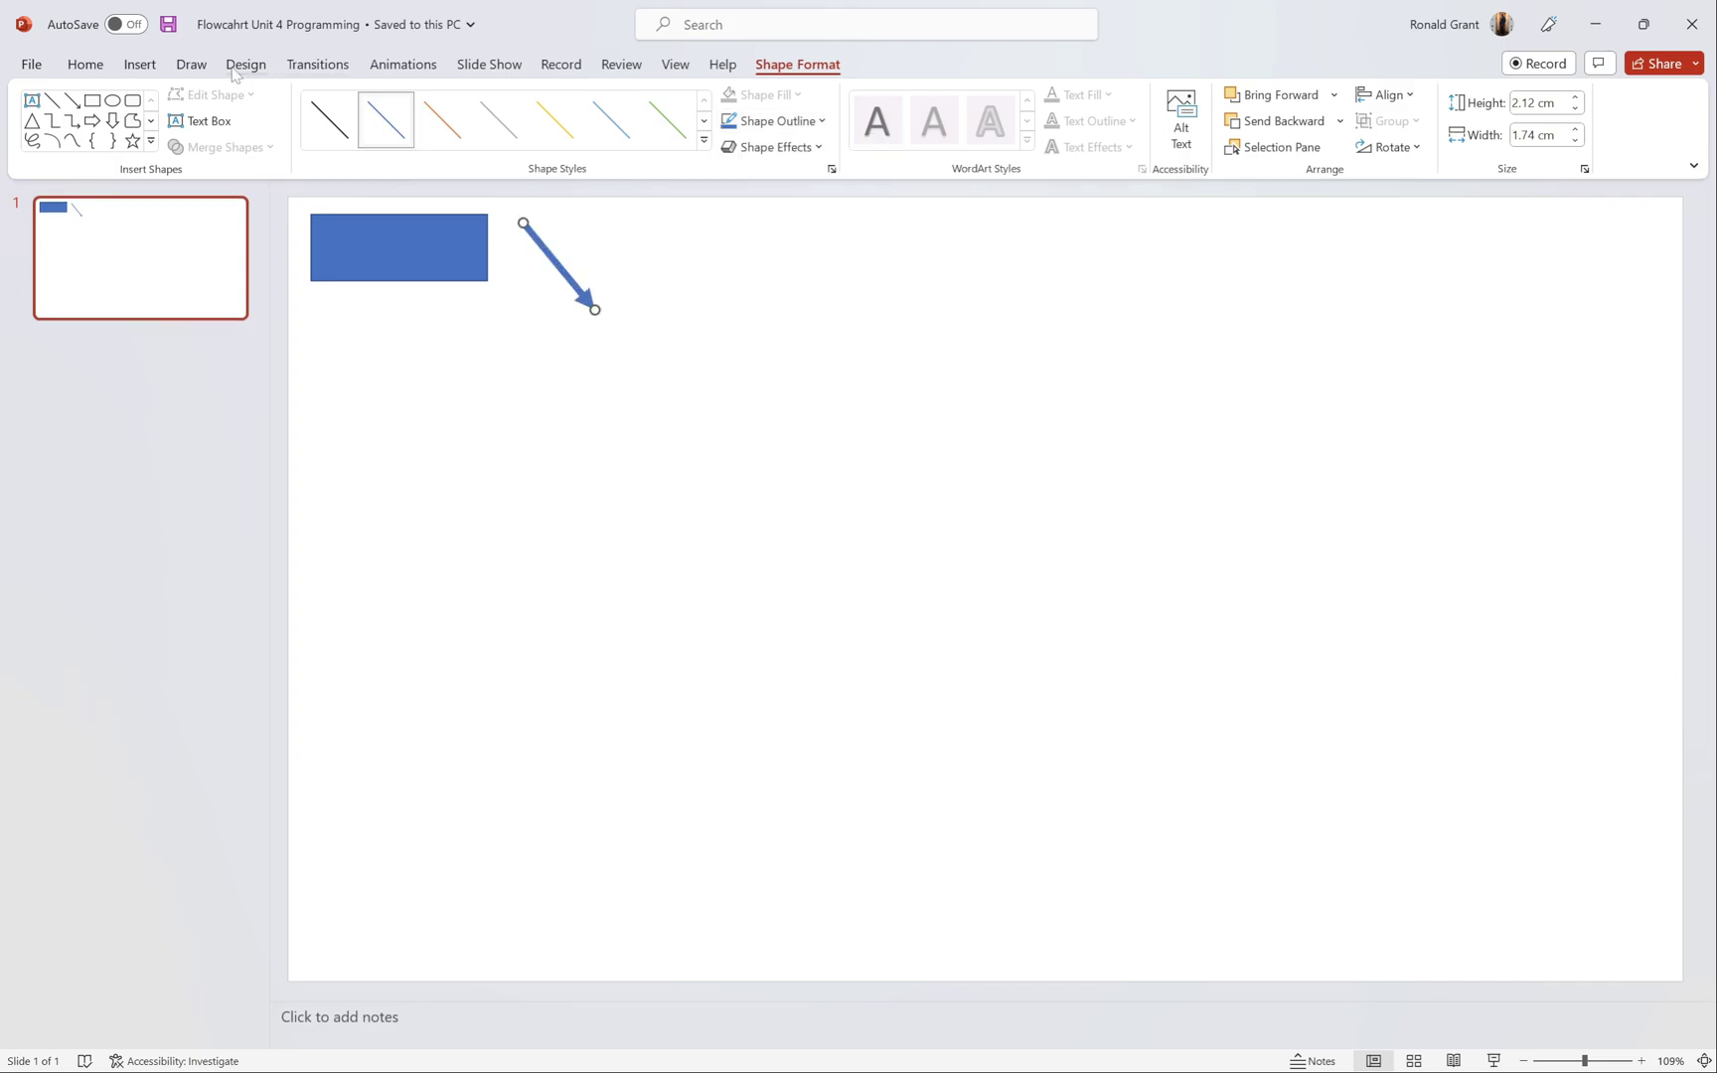
left_click(140, 65)
left_click(338, 147)
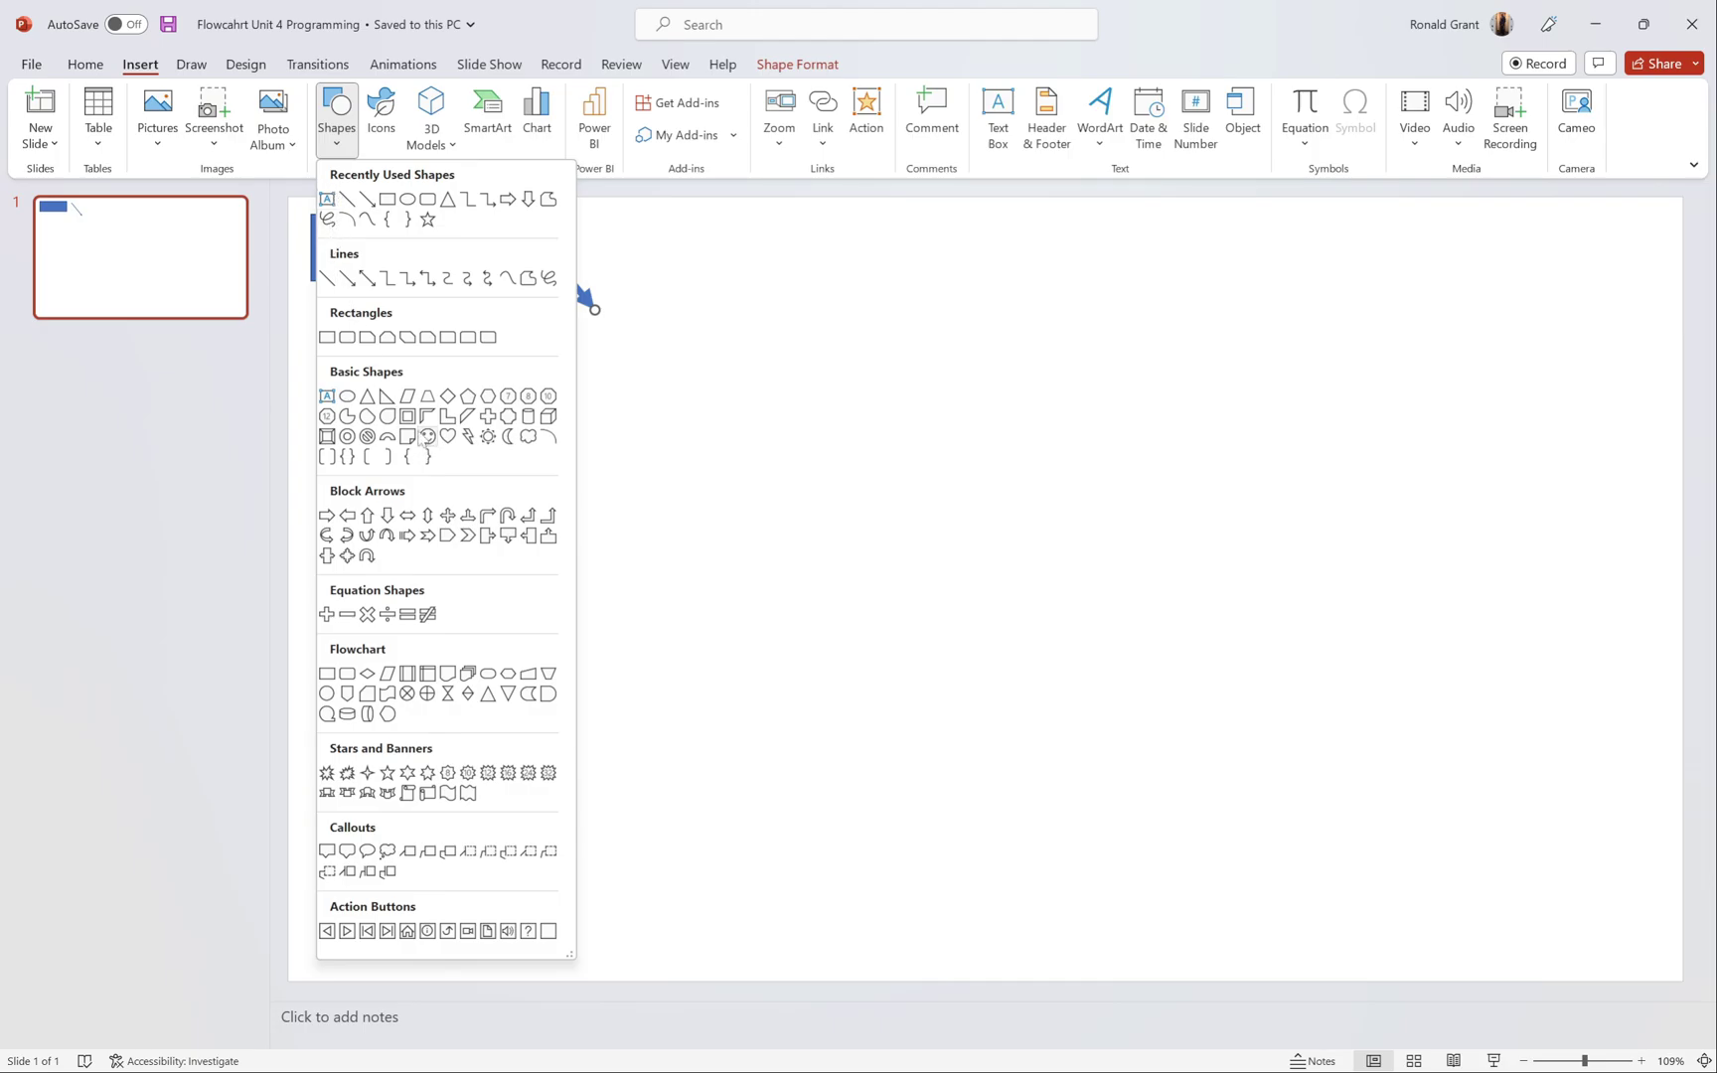
Step: Draw a parallelogram and a flowchart decision diamond stacked below the rectangle
left_click(408, 396)
left_click_drag(359, 335, 541, 392)
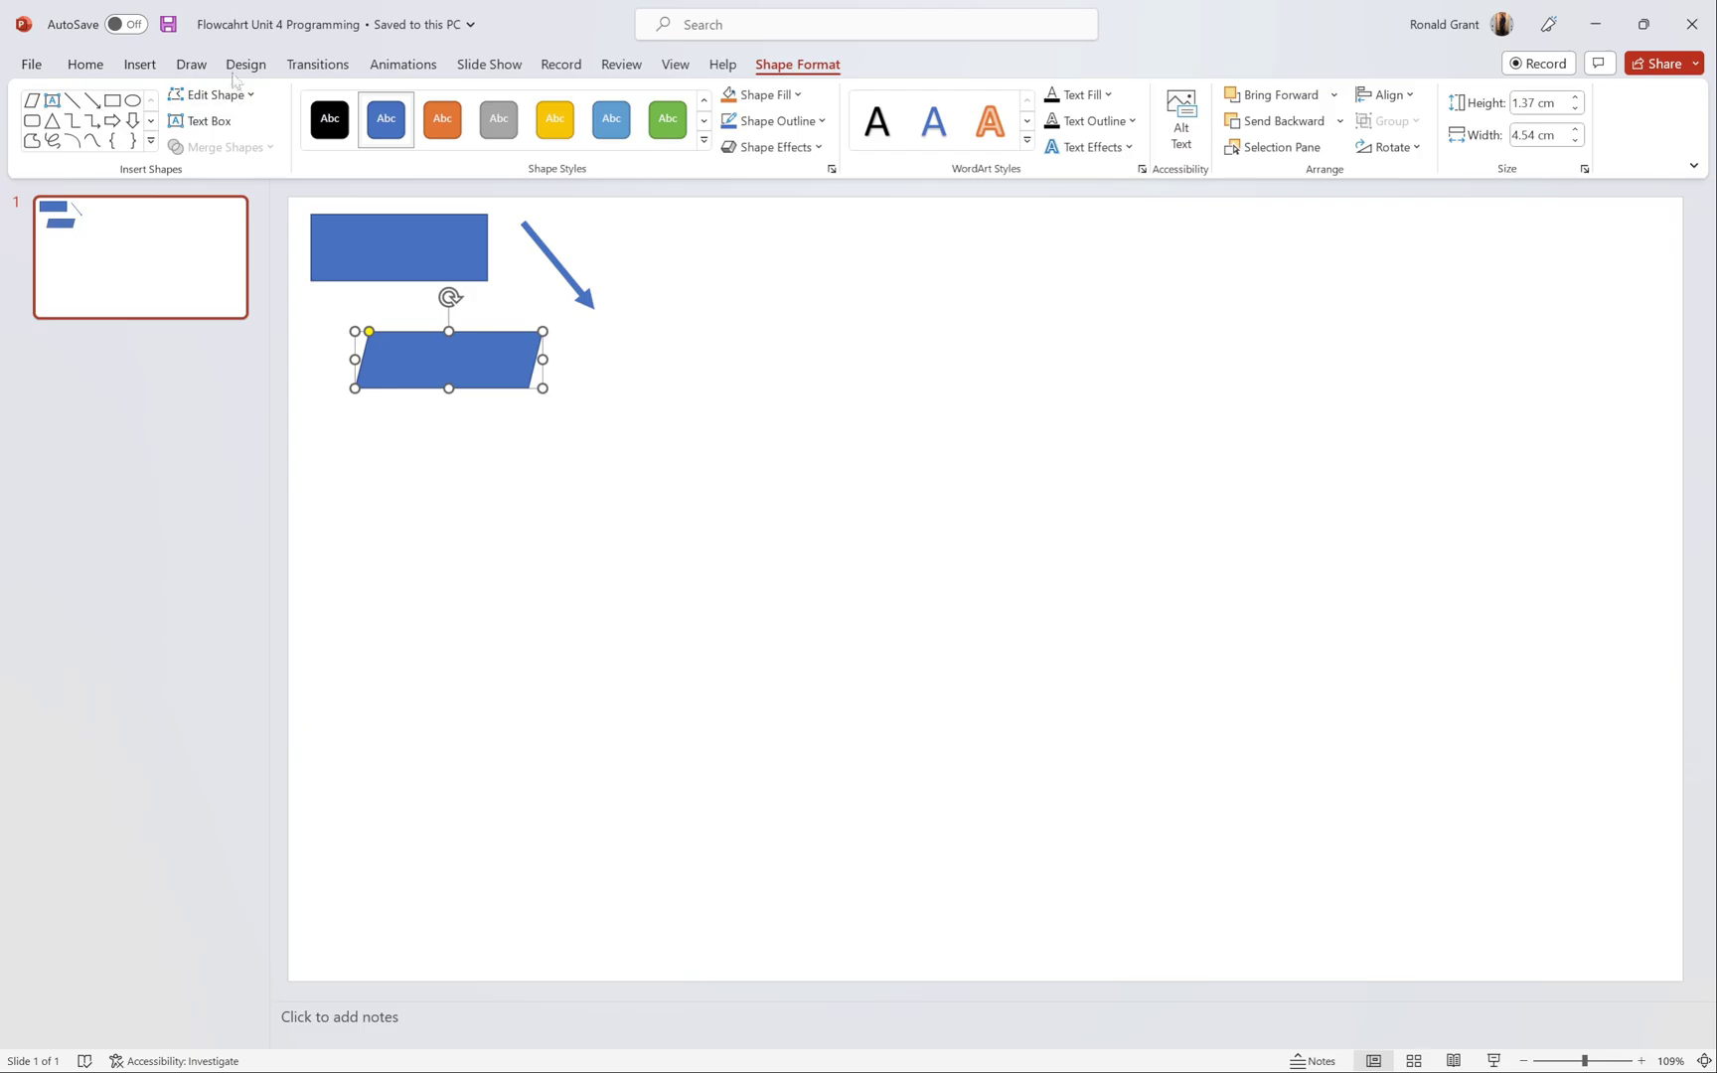
left_click(140, 64)
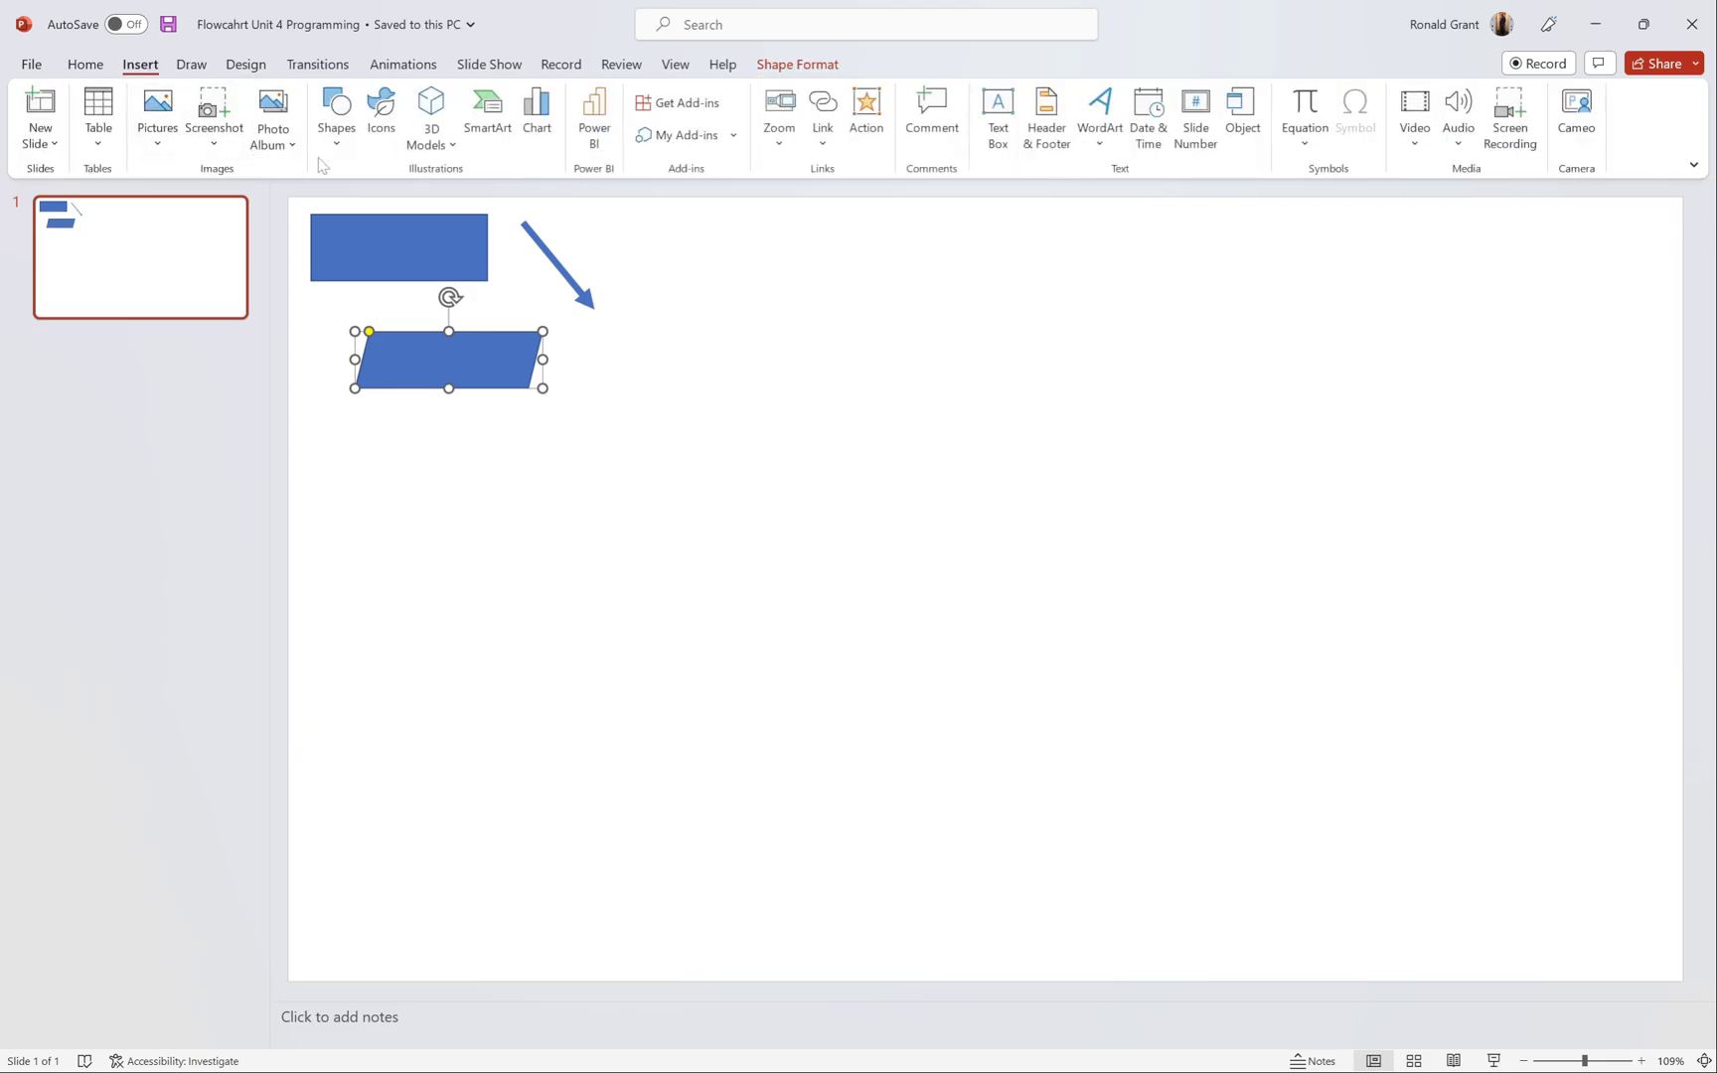
left_click(336, 117)
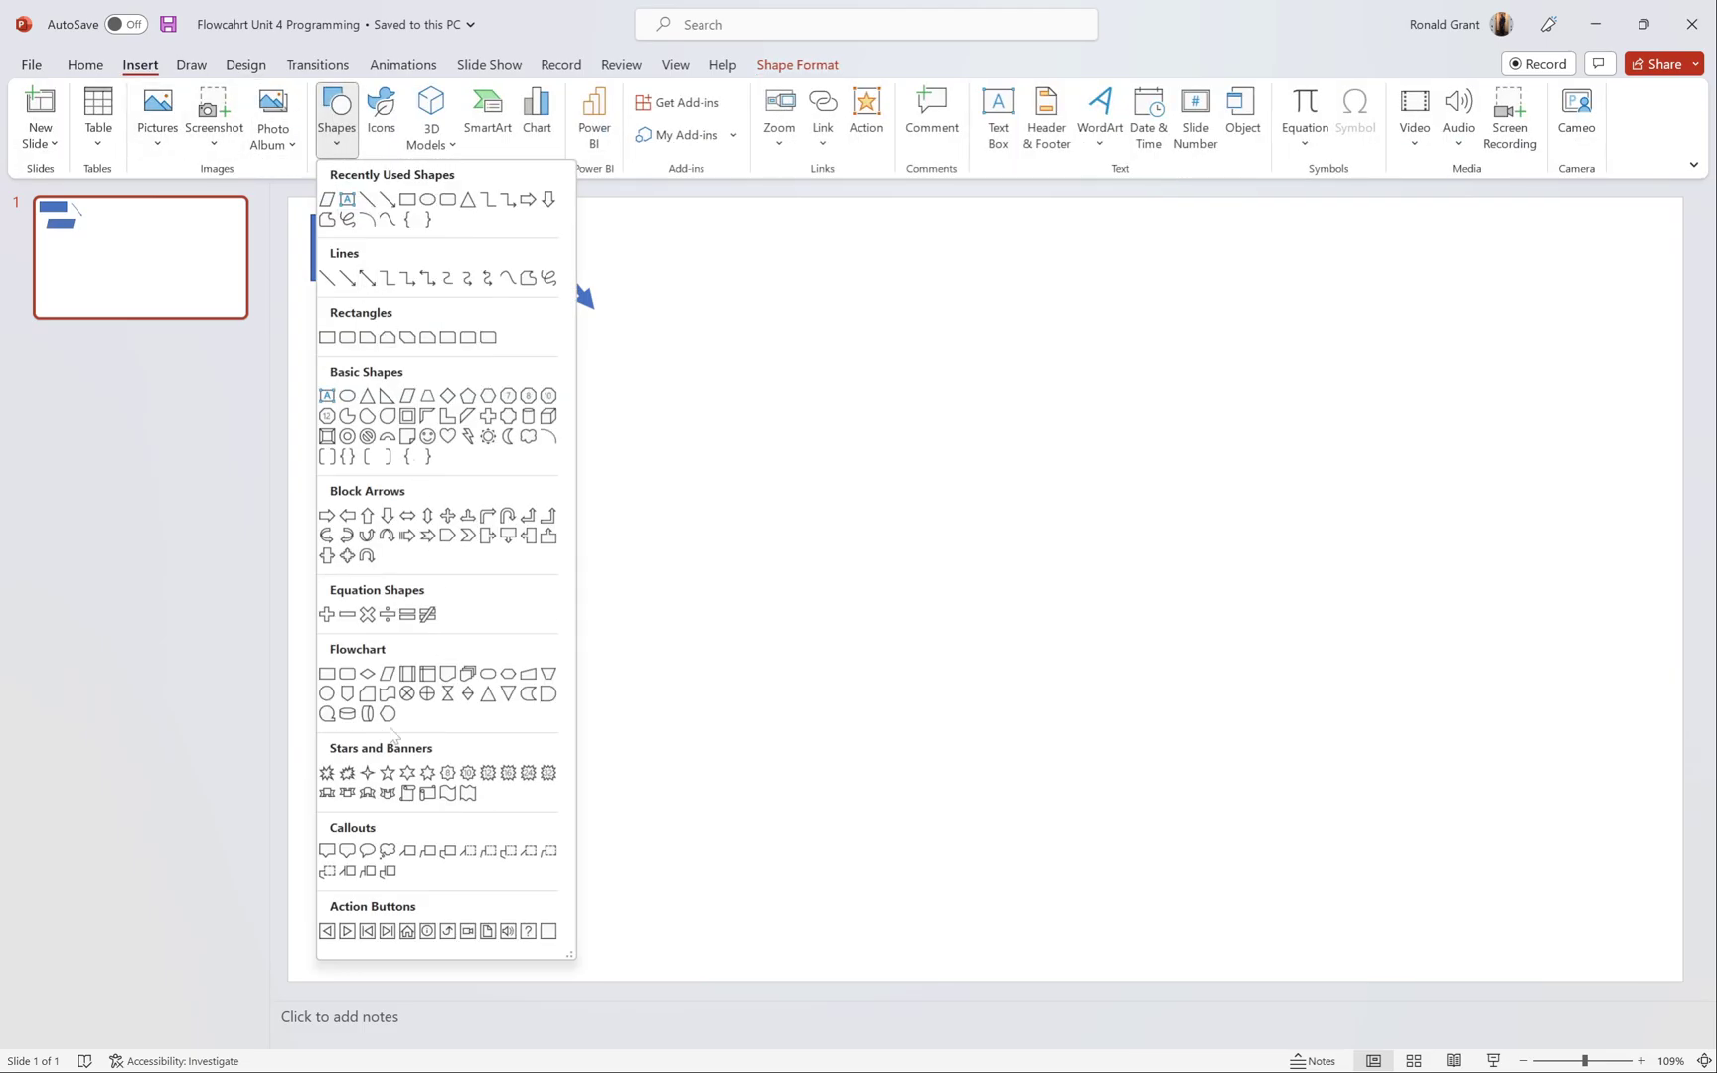
left_click(368, 671)
left_click_drag(366, 447, 553, 561)
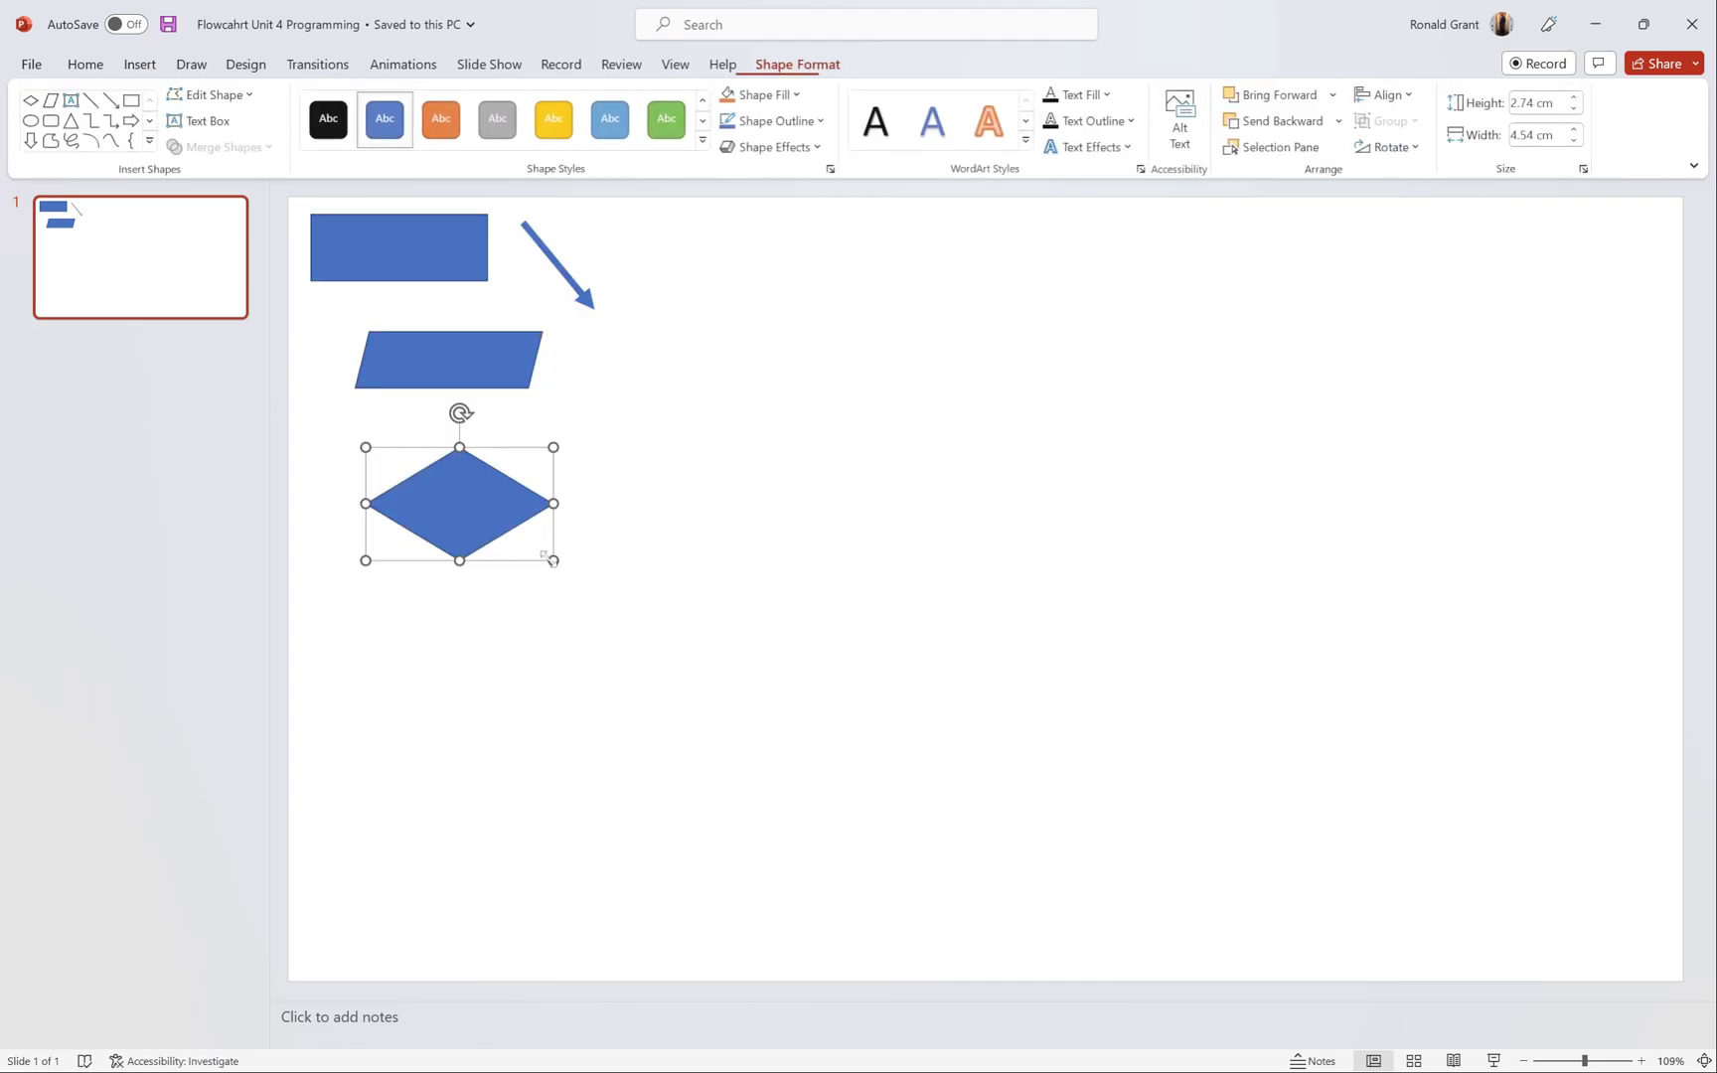
Step: Add a rounded rectangle below the diamond, round it into a pill terminator, and align the shapes
left_click(136, 65)
left_click(339, 149)
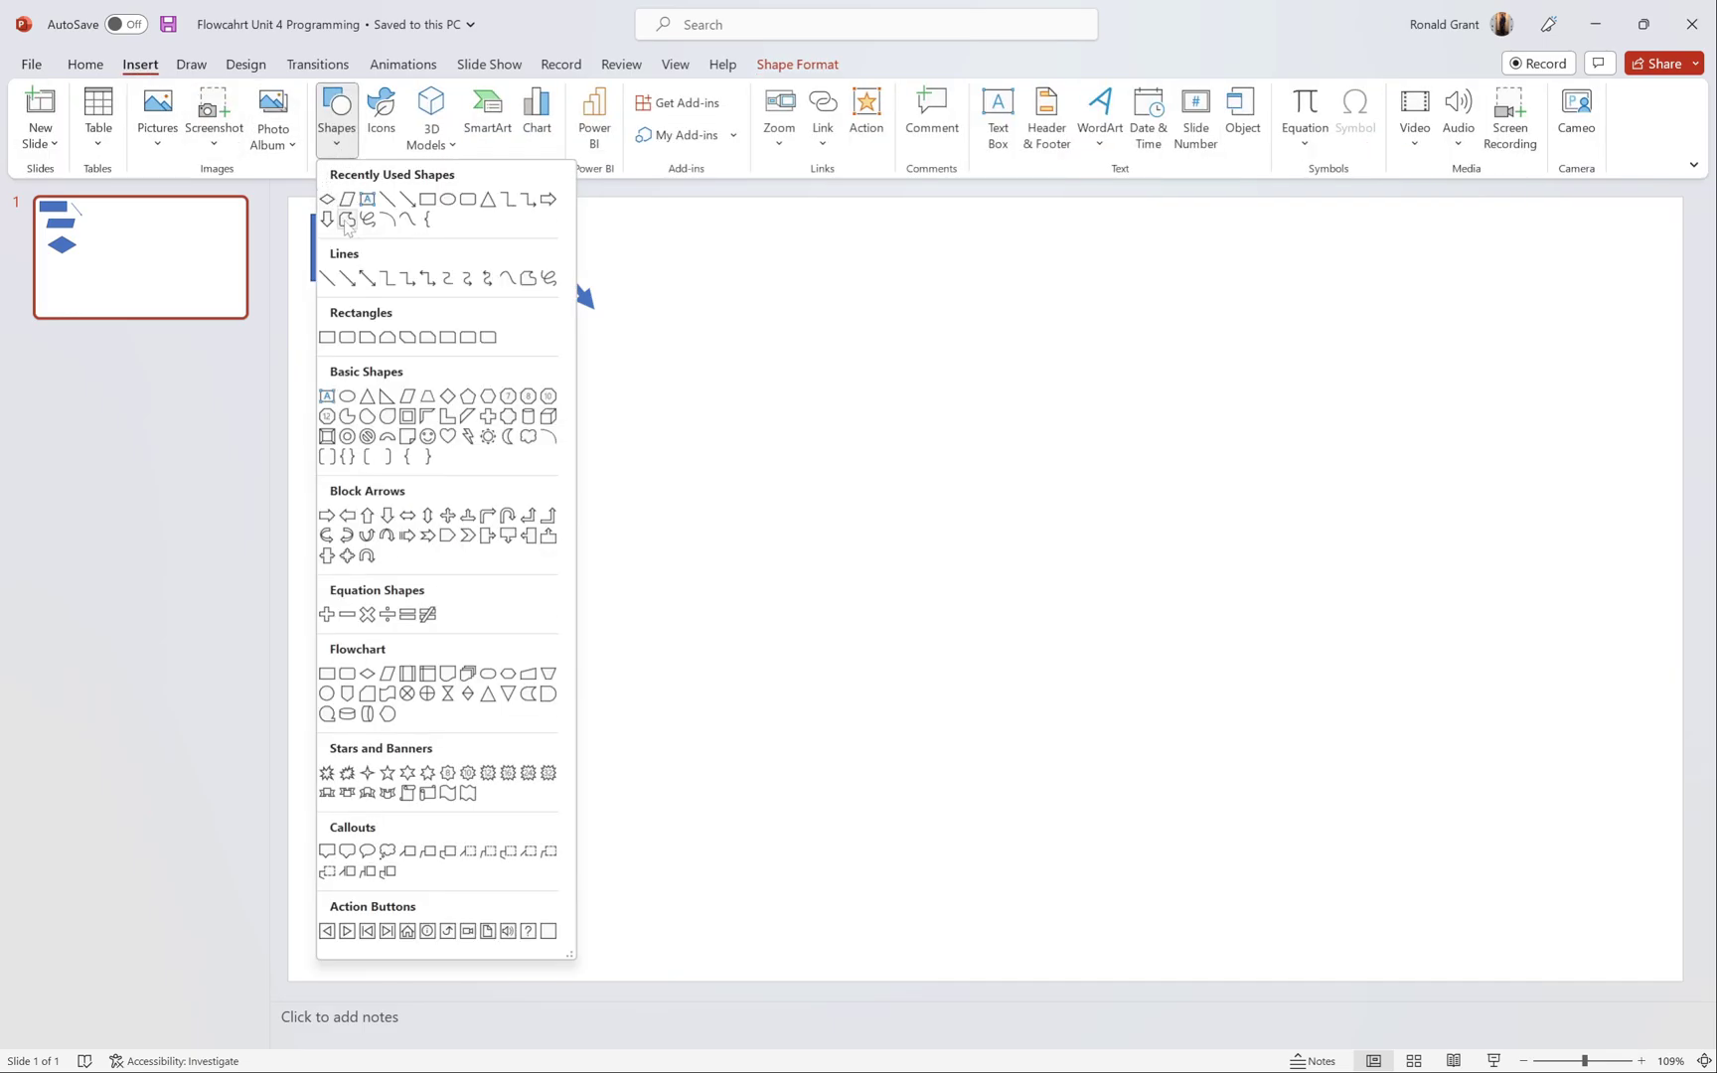
left_click(468, 199)
left_click_drag(362, 640, 535, 733)
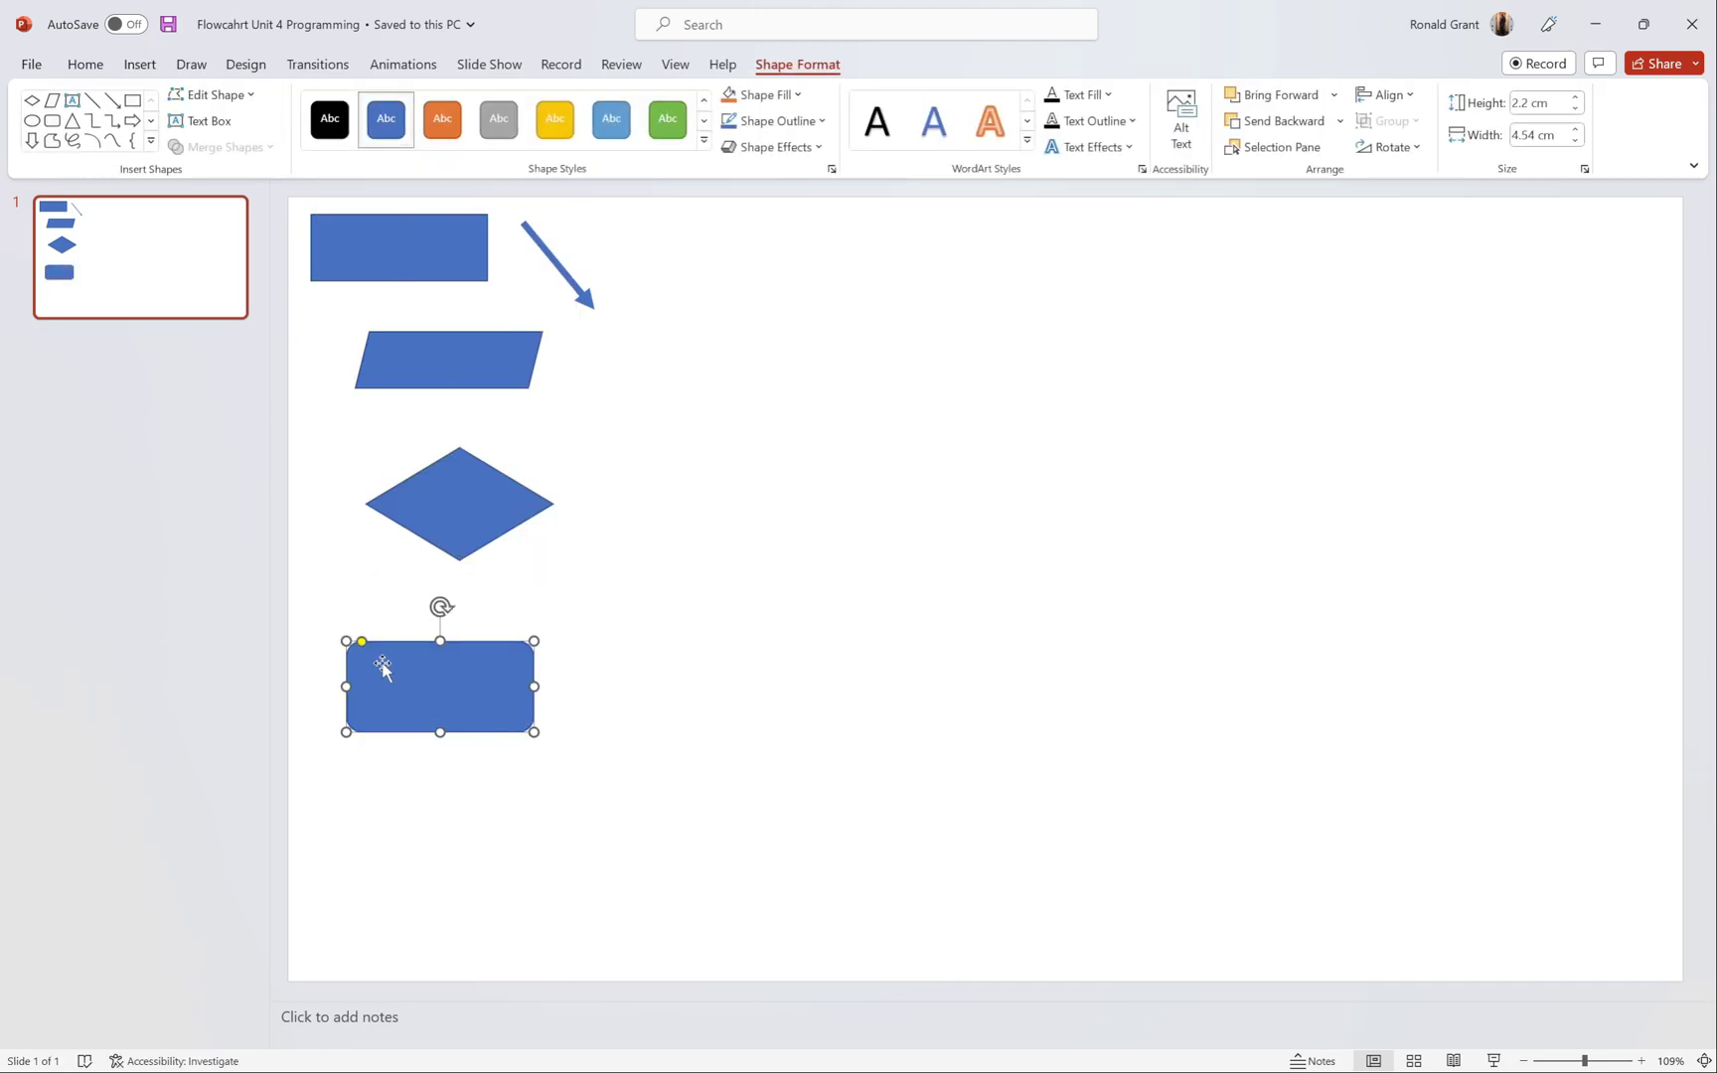
left_click_drag(362, 644, 479, 629)
key("Escape")
left_click_drag(472, 507, 456, 509)
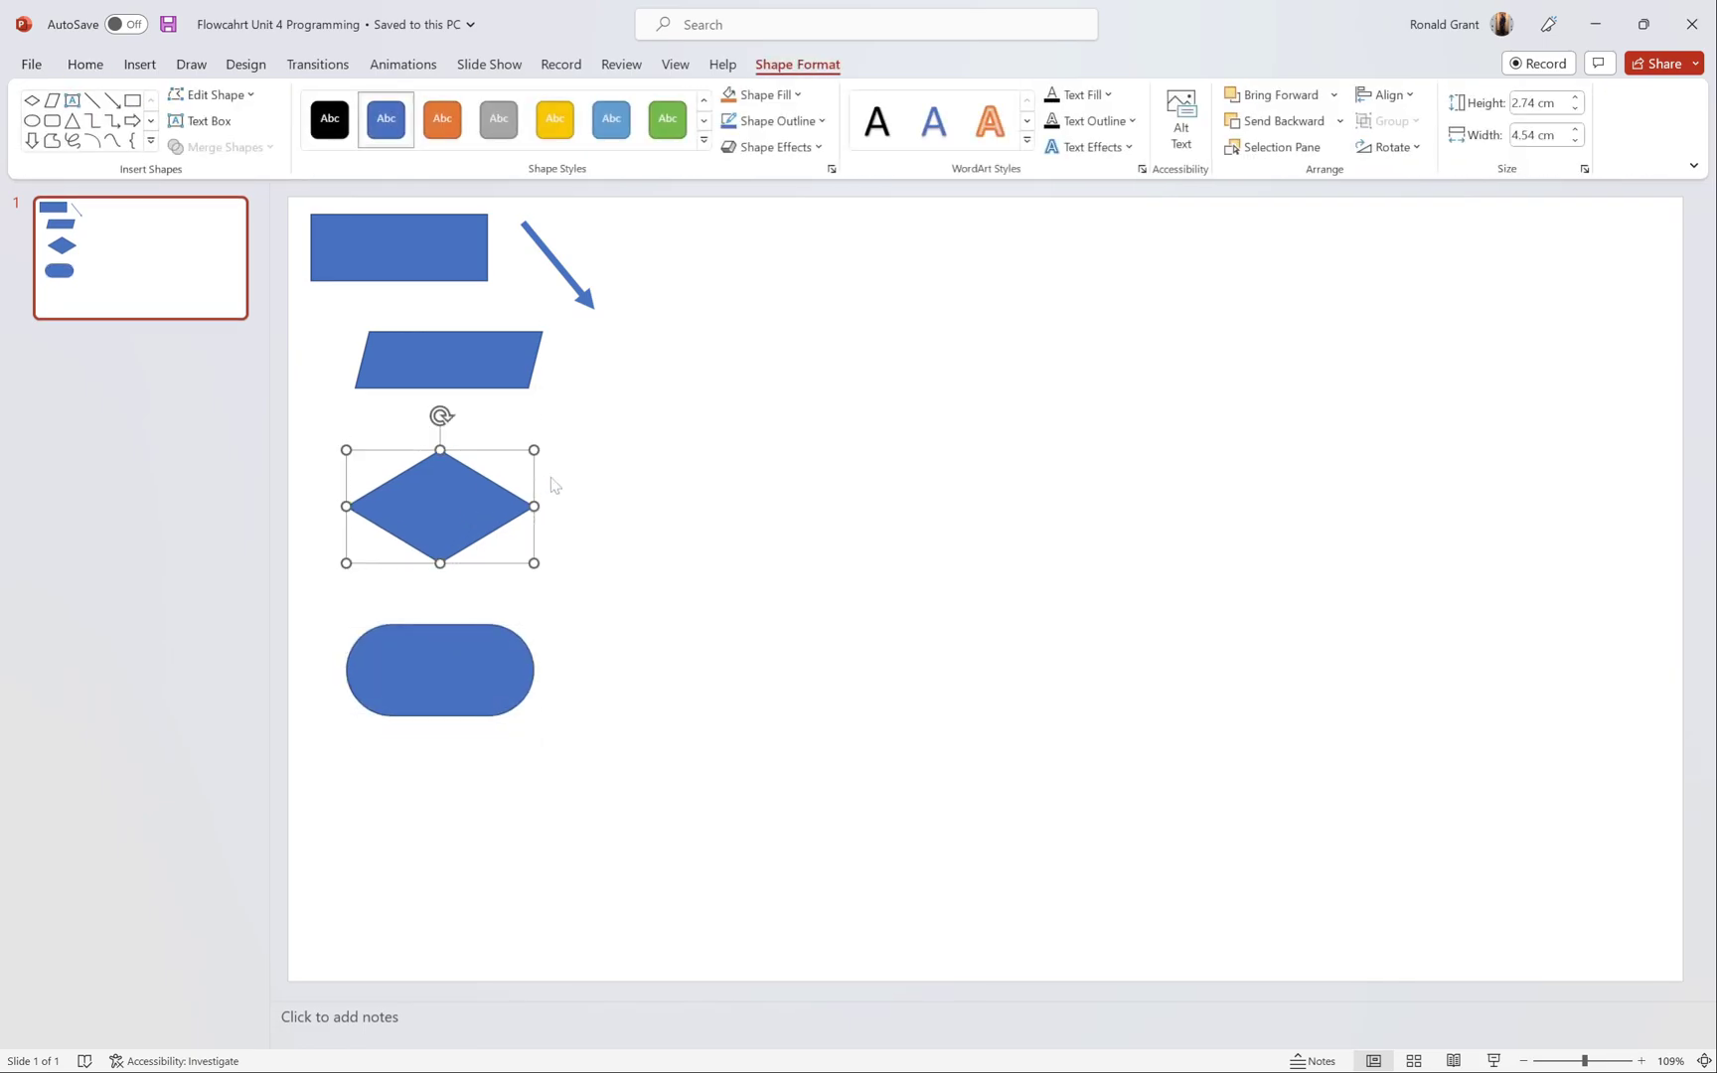
key("alt+Tab")
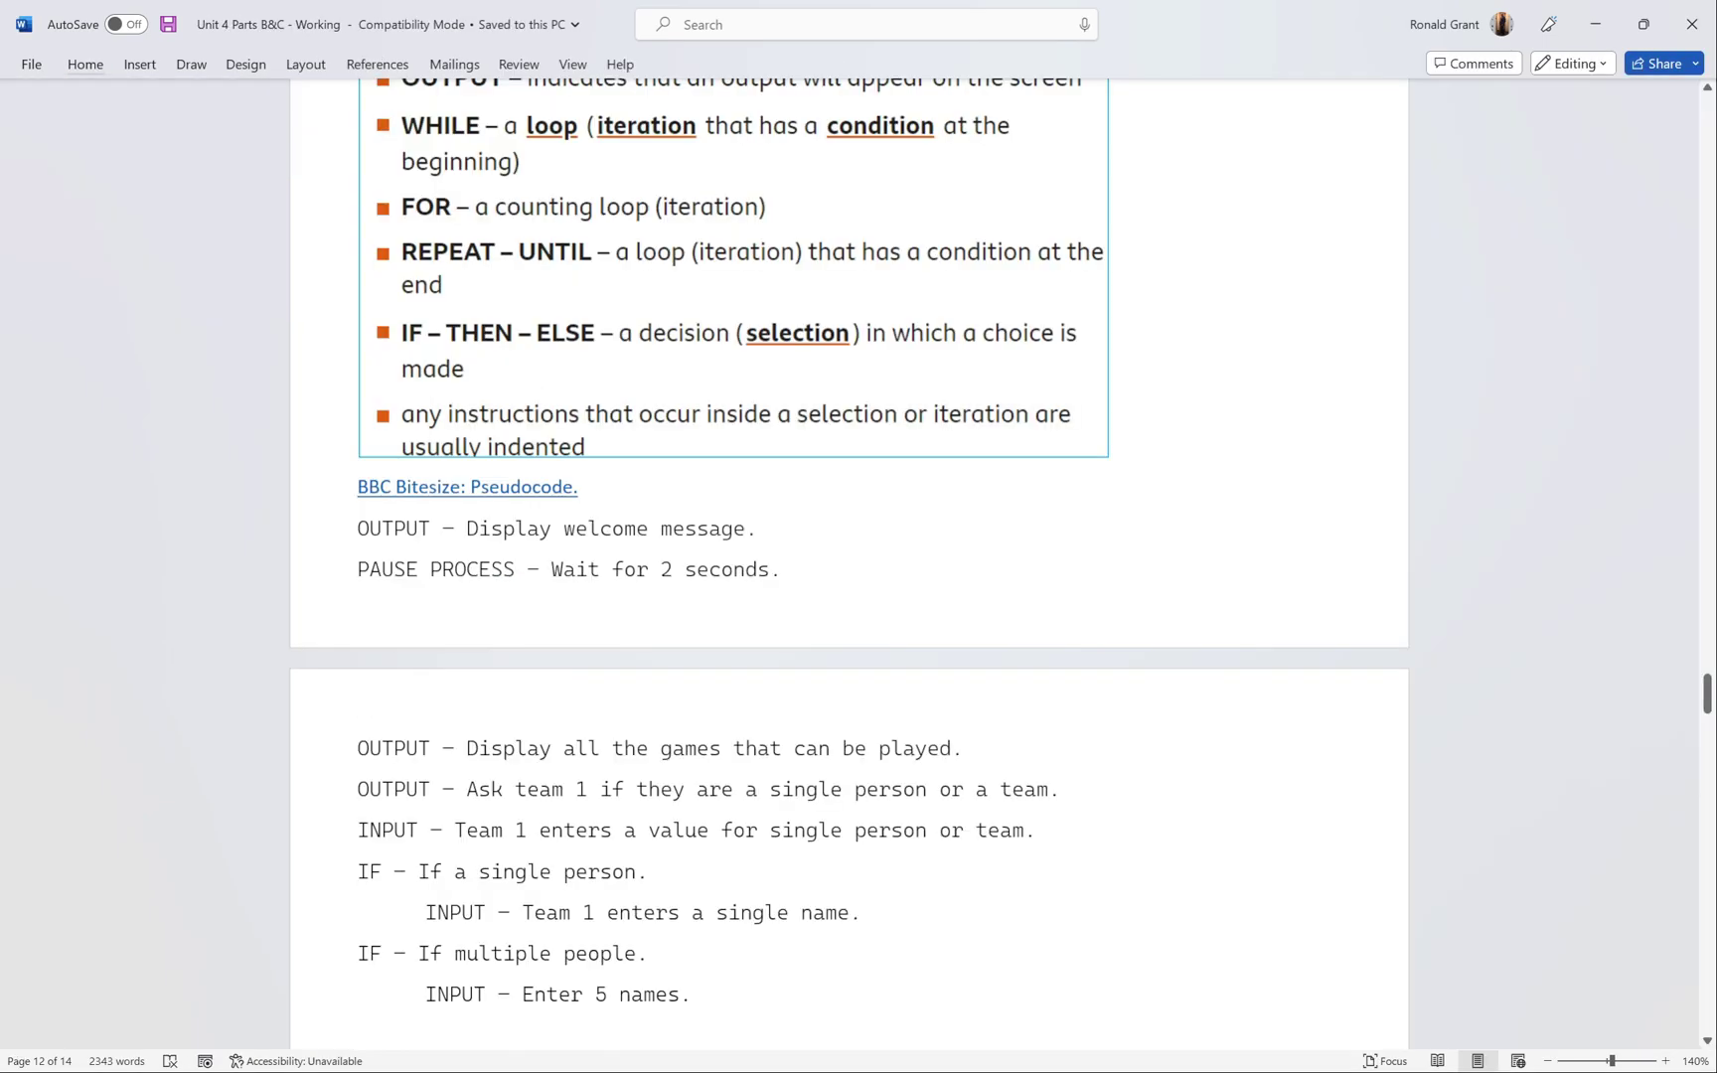